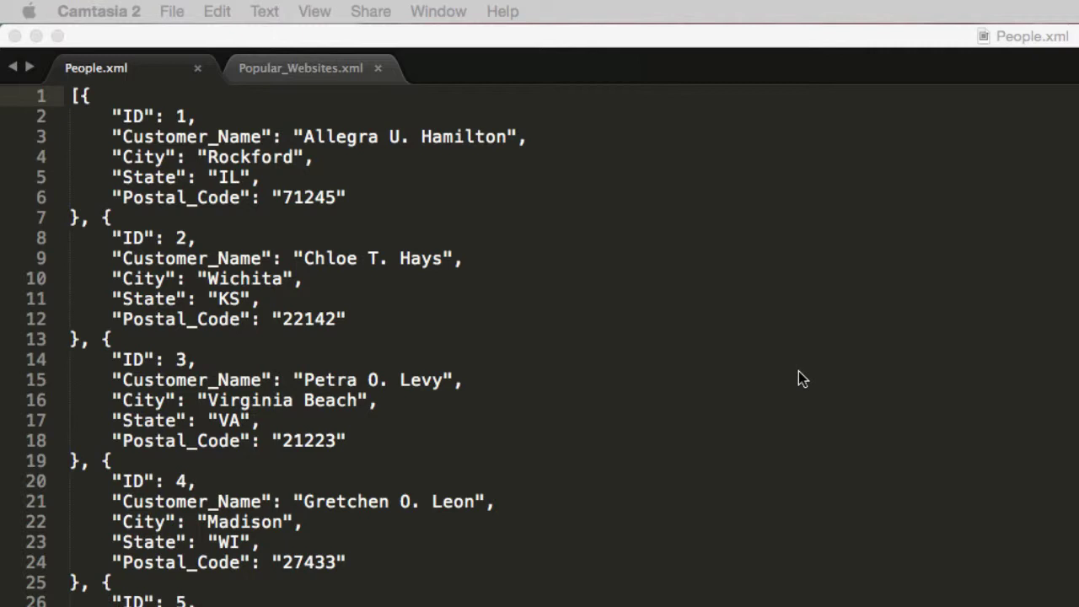
Compare the Popular_Websites.xml and People.xml data in Sublime Text
click(169, 67)
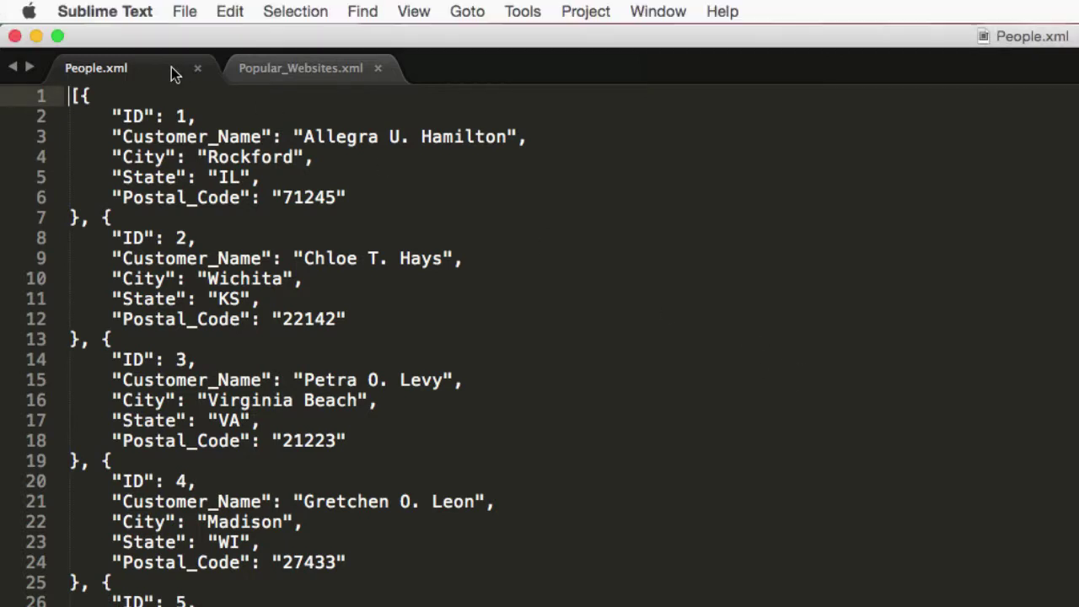
scroll(117, 396, down, 1)
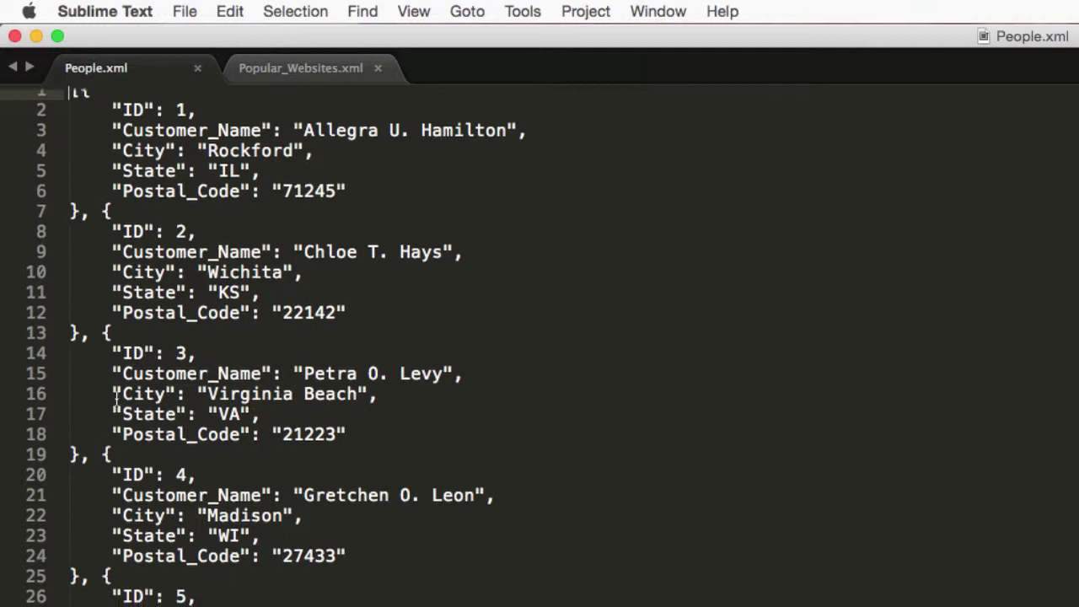
click(300, 68)
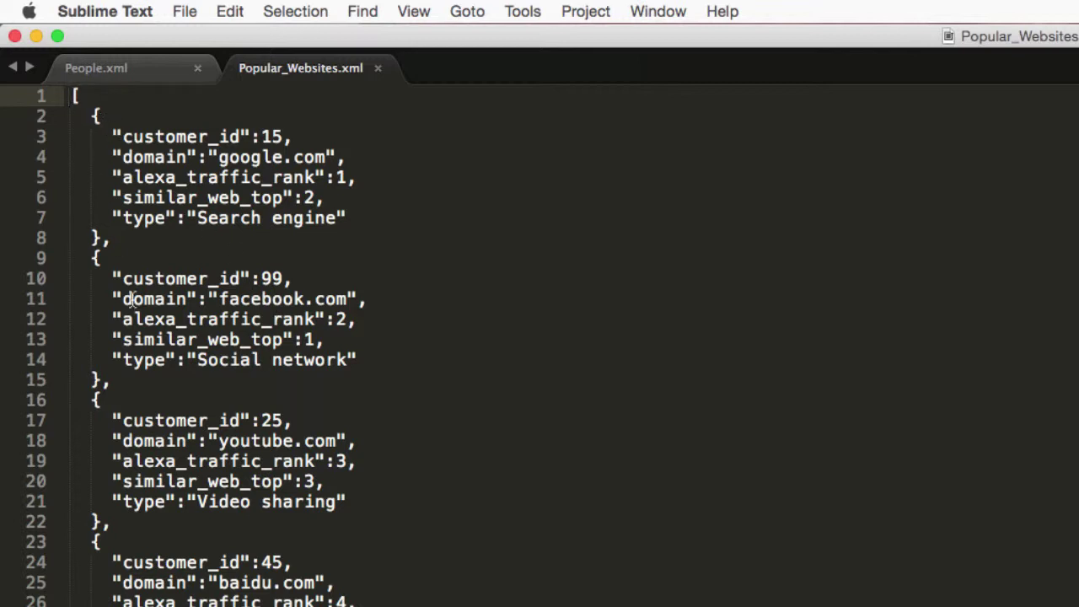
click(122, 70)
scroll(109, 254, up, 1)
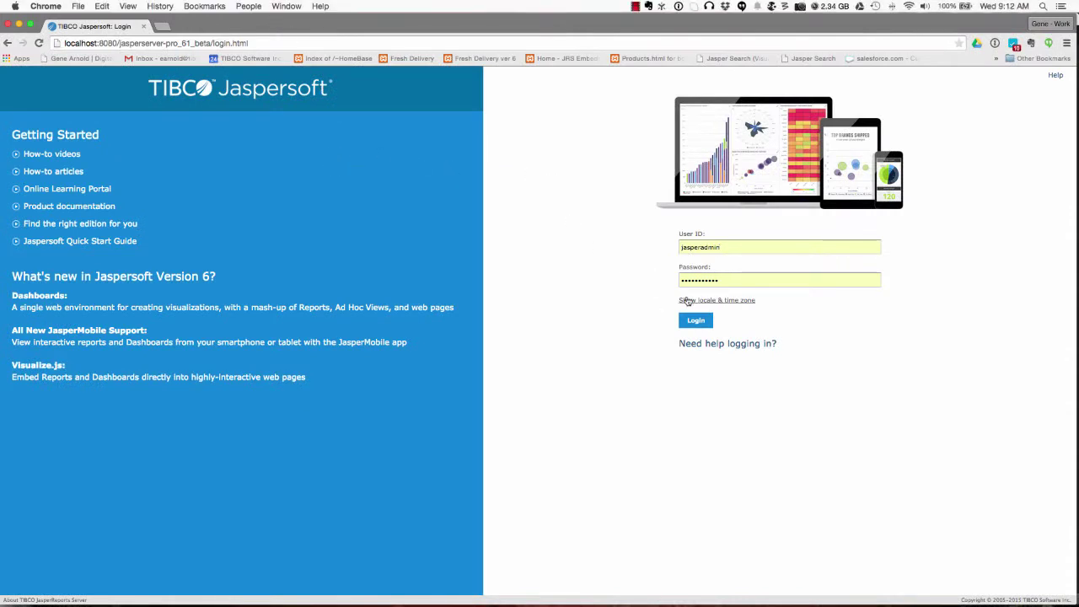
Log in to JasperReports Server and open the Repository from the View menu
click(697, 321)
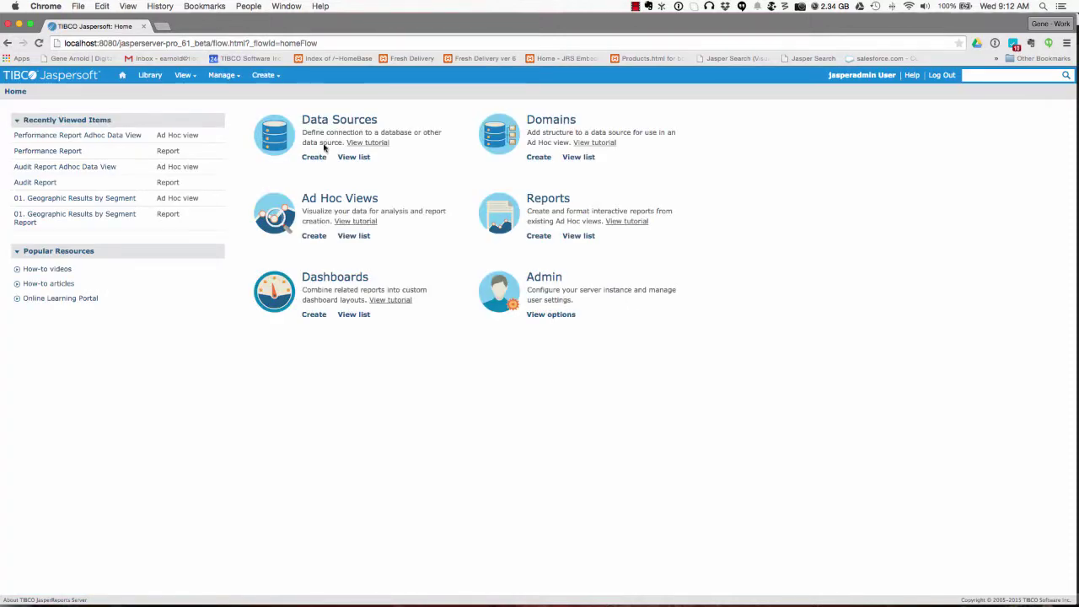
mouse_move(183, 75)
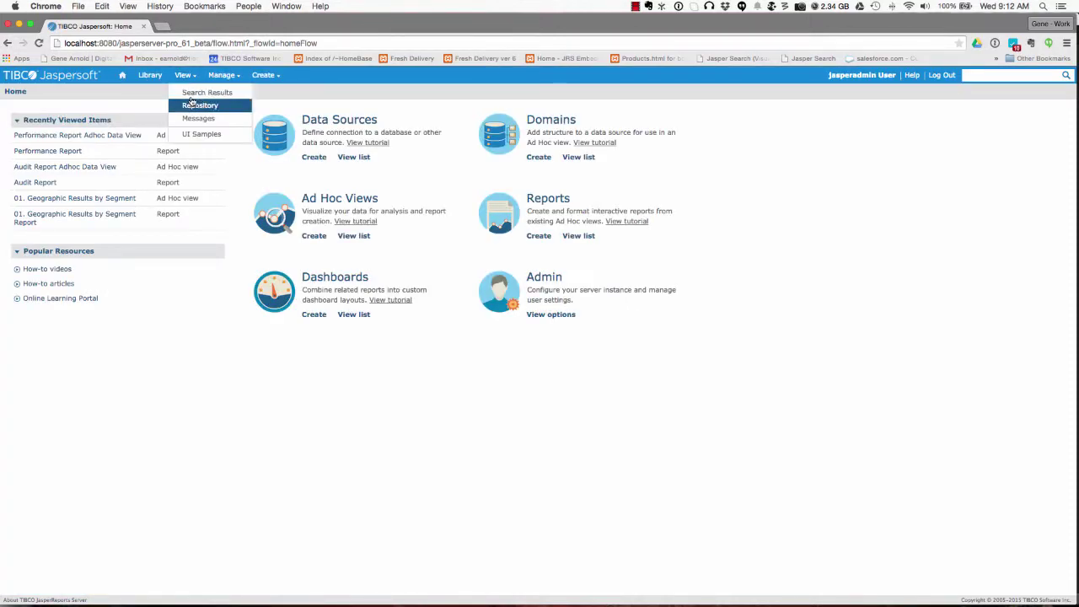
click(199, 105)
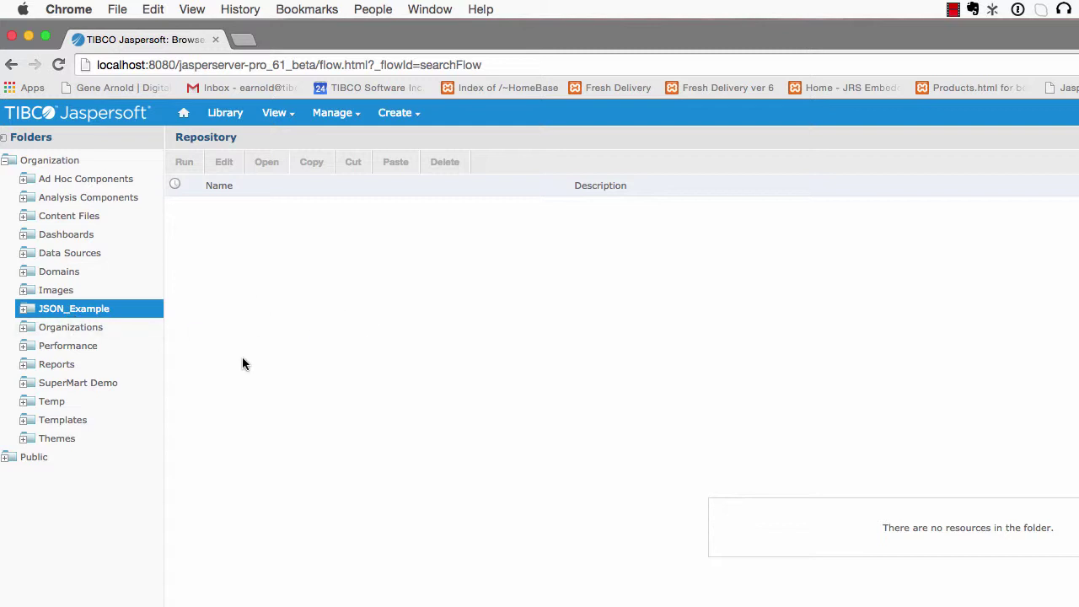
Start adding an XML file resource to the JSON_Example folder
click(49, 290)
click(52, 310)
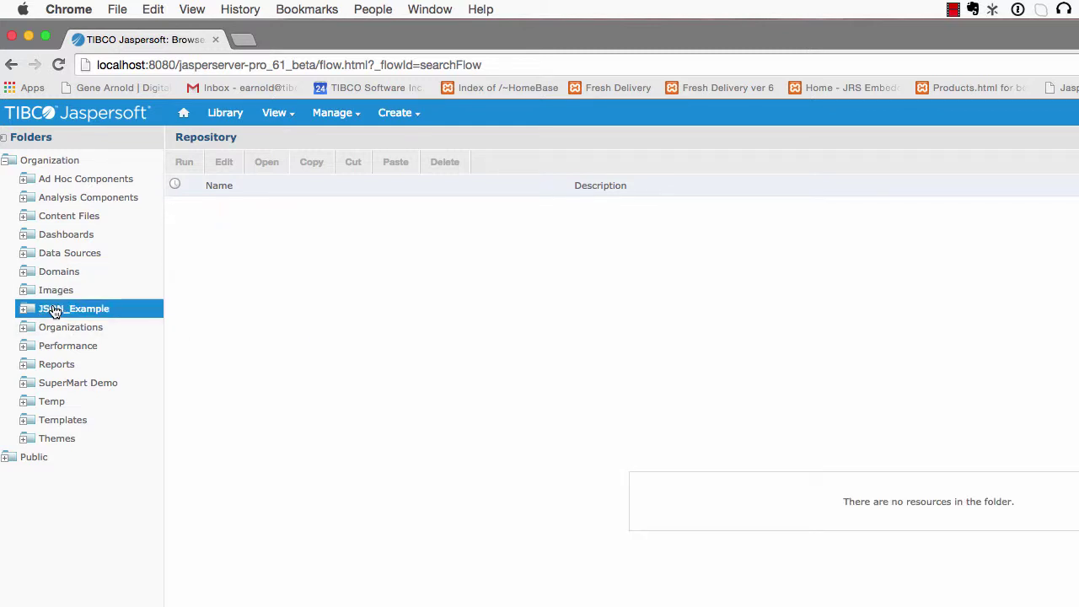
right_click(53, 309)
mouse_move(87, 339)
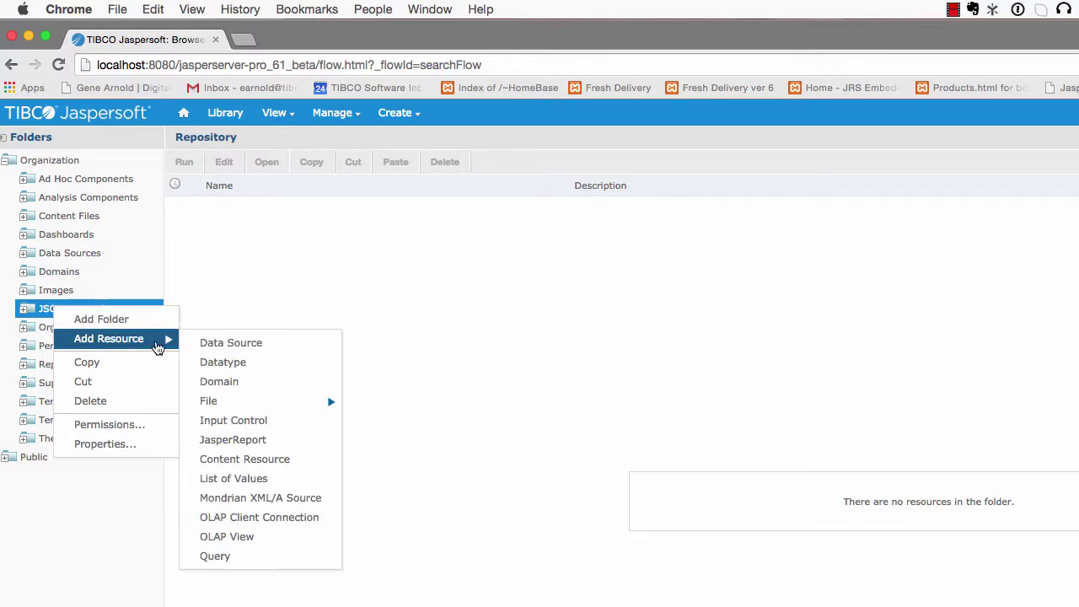
mouse_move(278, 402)
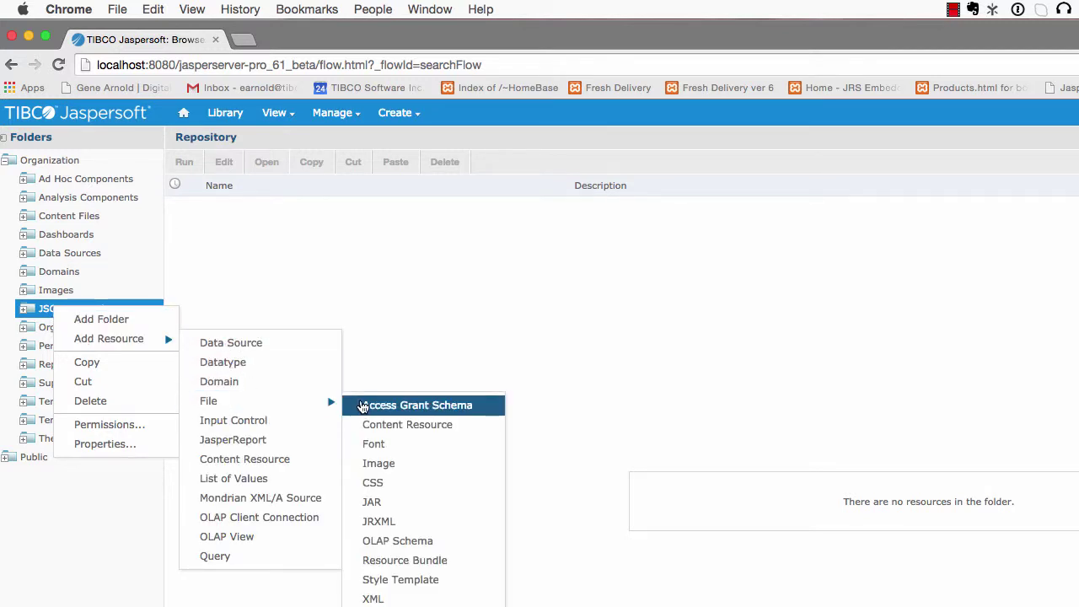
click(386, 598)
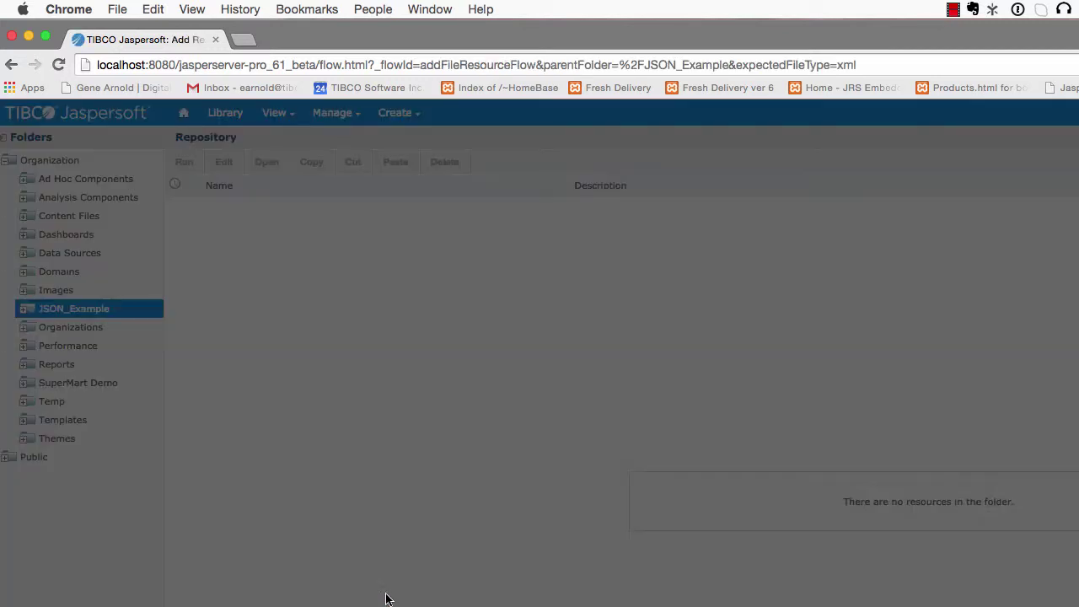
Name the resource JSON_People and upload People.xml from the Desktop
click(175, 358)
text(JSON)
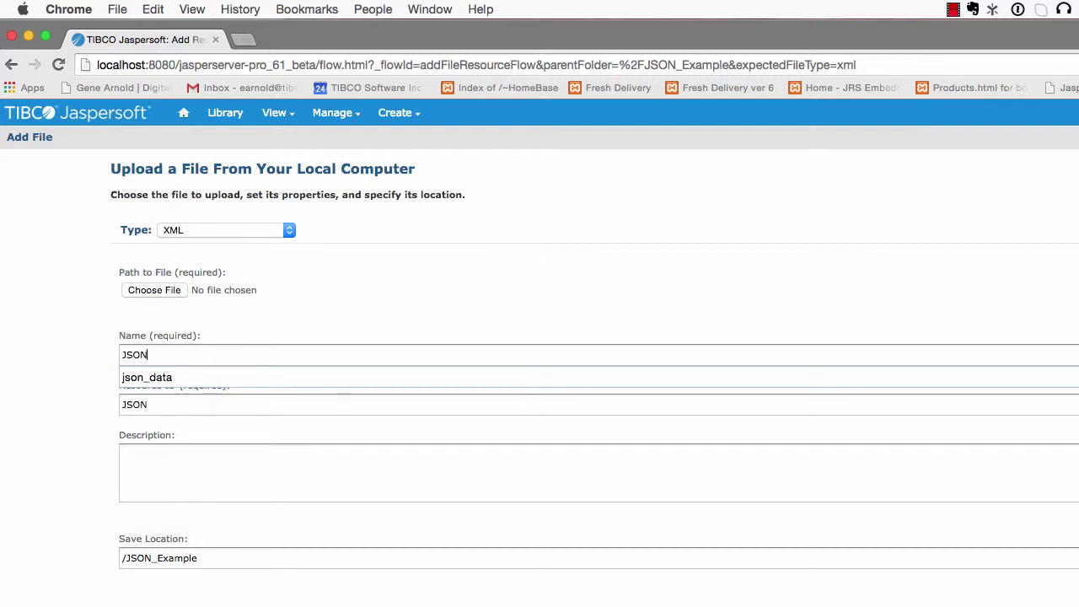
text(_Per)
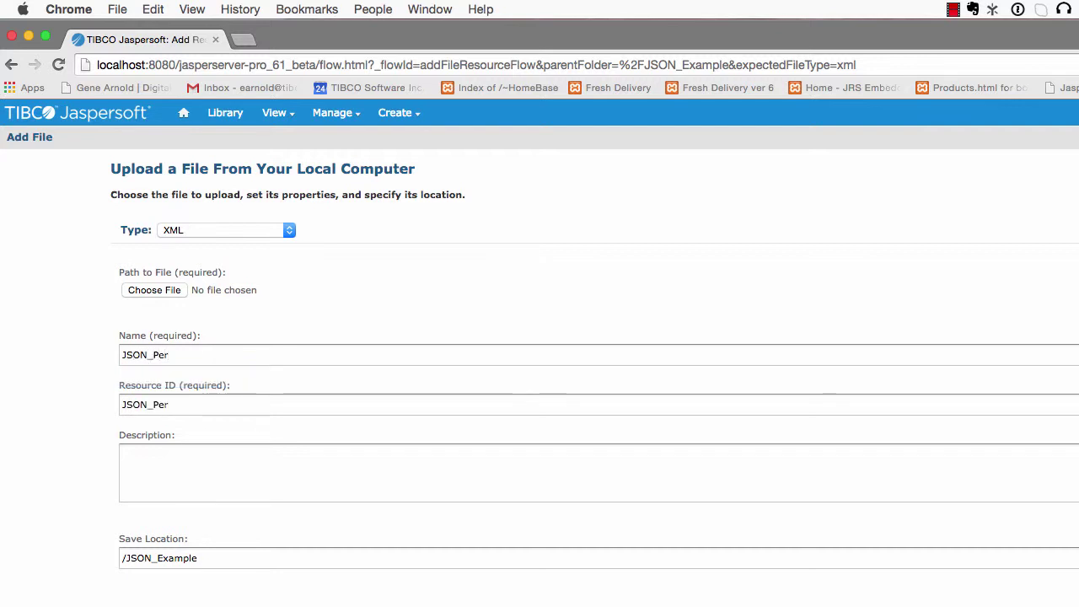
key(BackSpace)
text(ople)
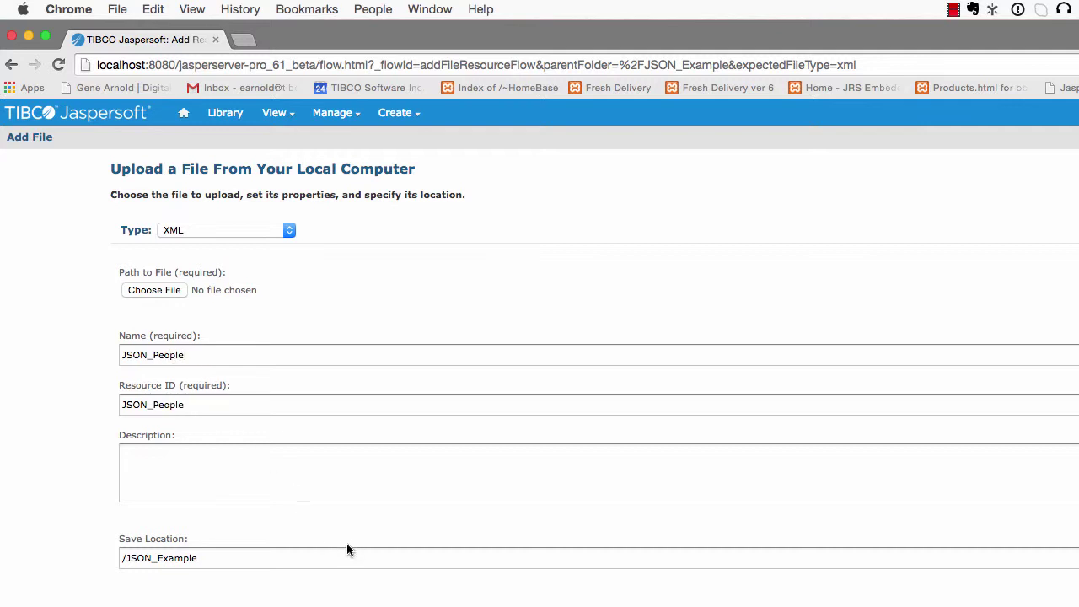
click(156, 291)
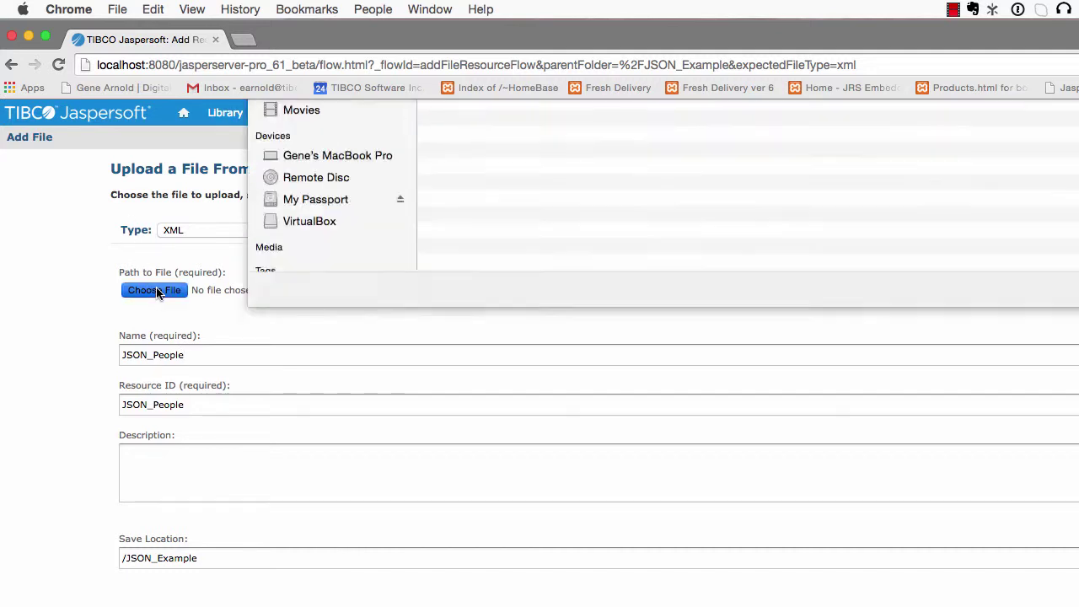
click(327, 255)
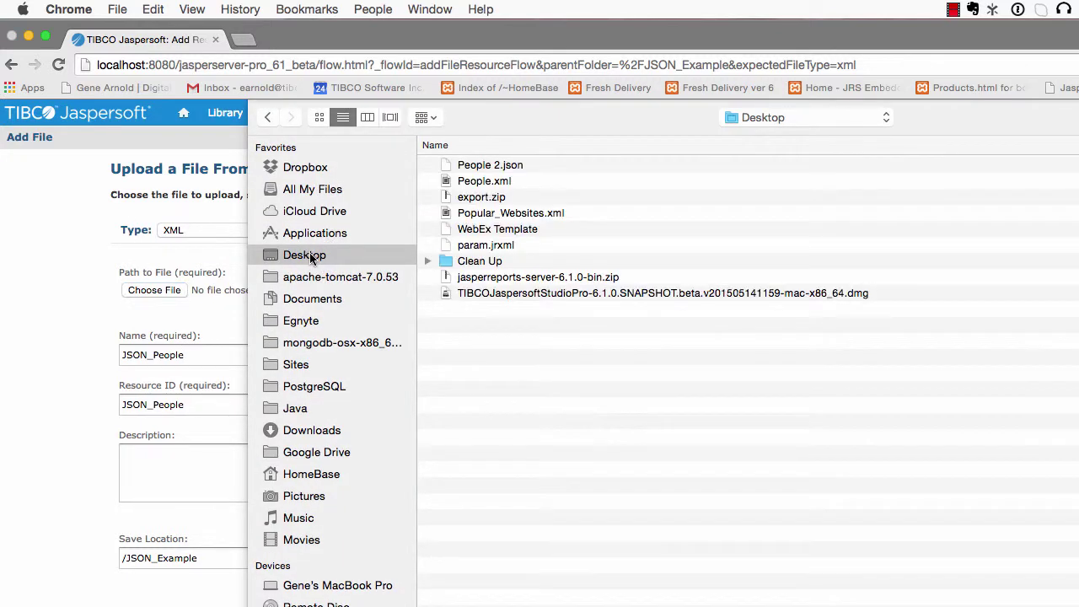
click(479, 182)
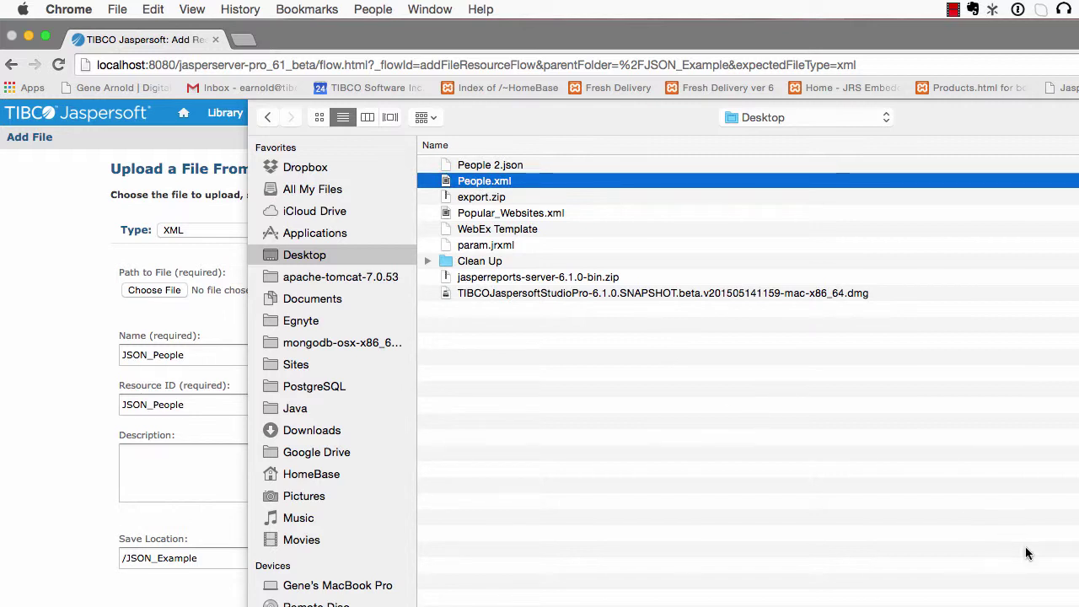
key(Return)
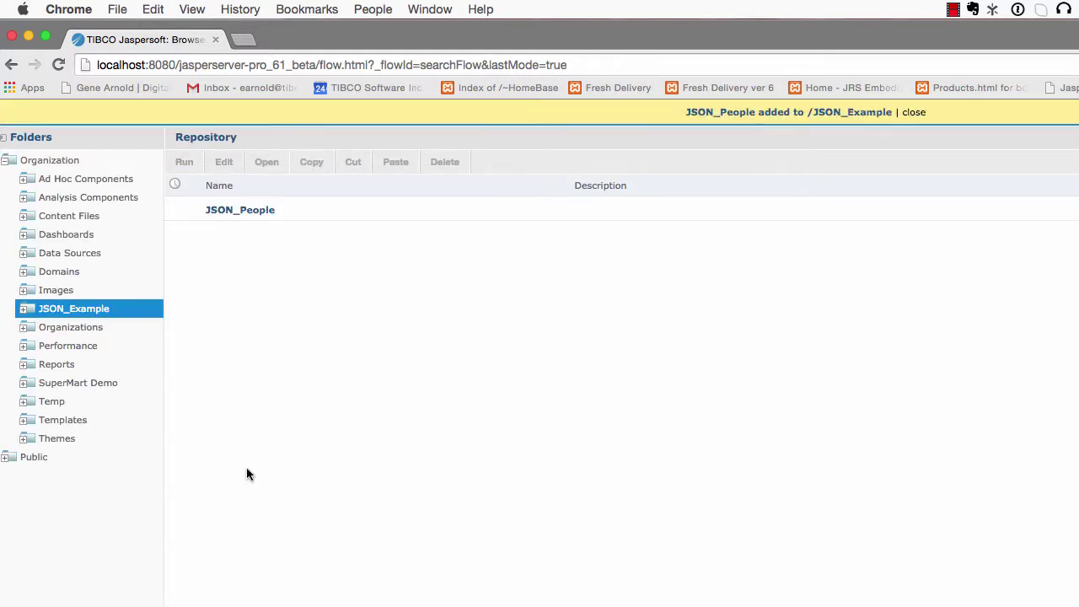
Start a second XML file resource in JSON_Example, naming it JSON_WebTraffic
right_click(116, 309)
mouse_move(160, 337)
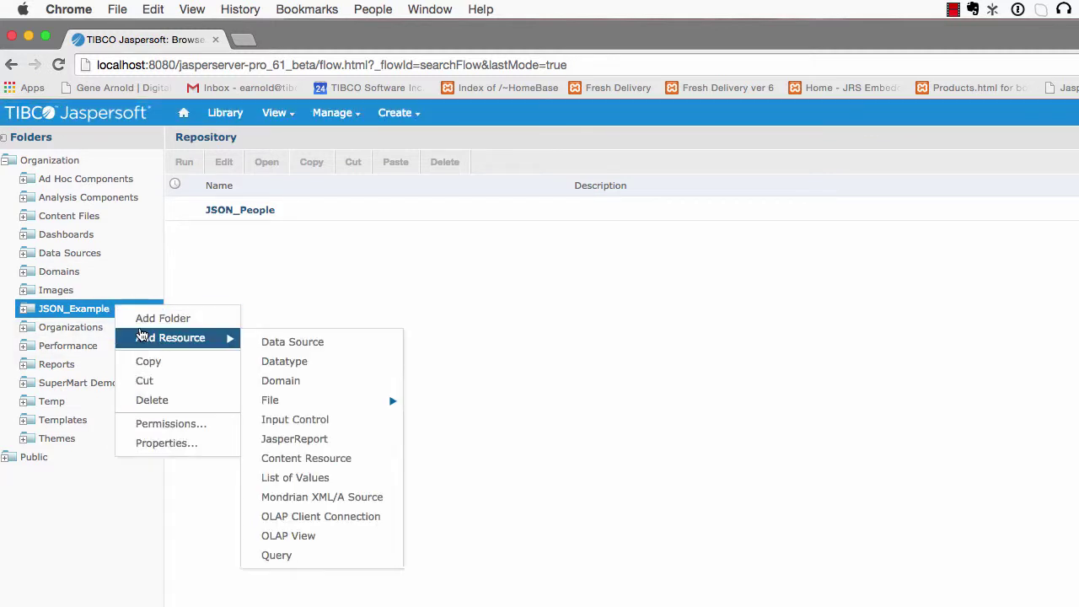
mouse_move(278, 400)
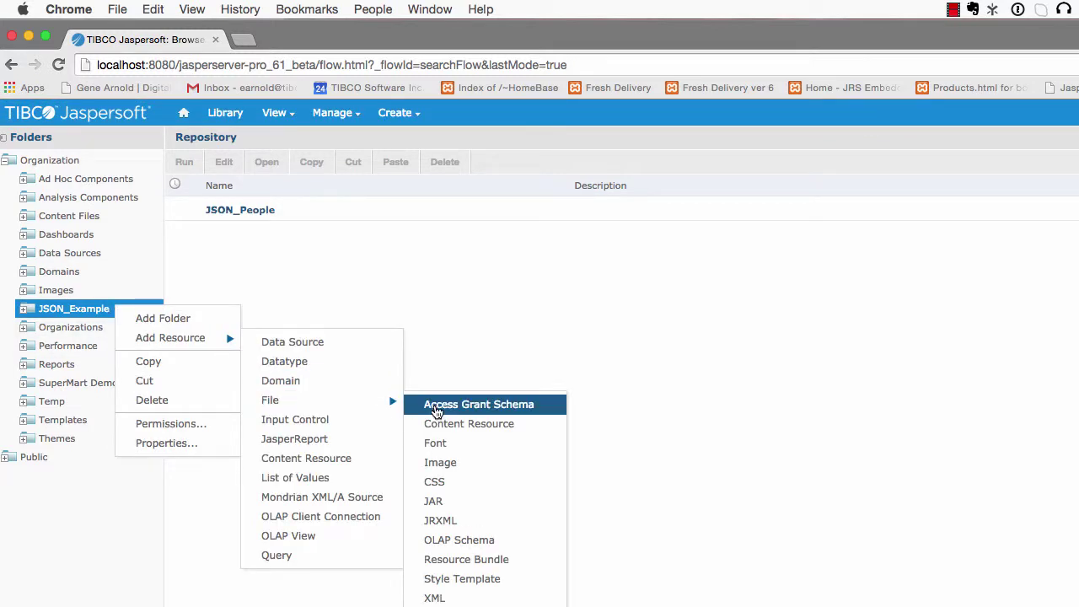
click(437, 598)
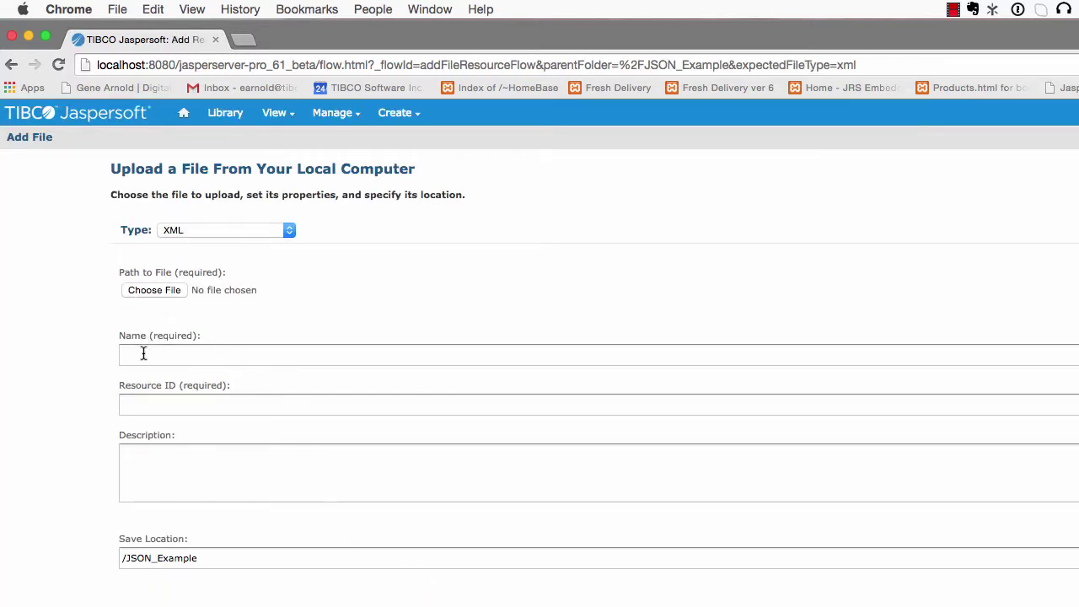
click(143, 354)
text(JSON_)
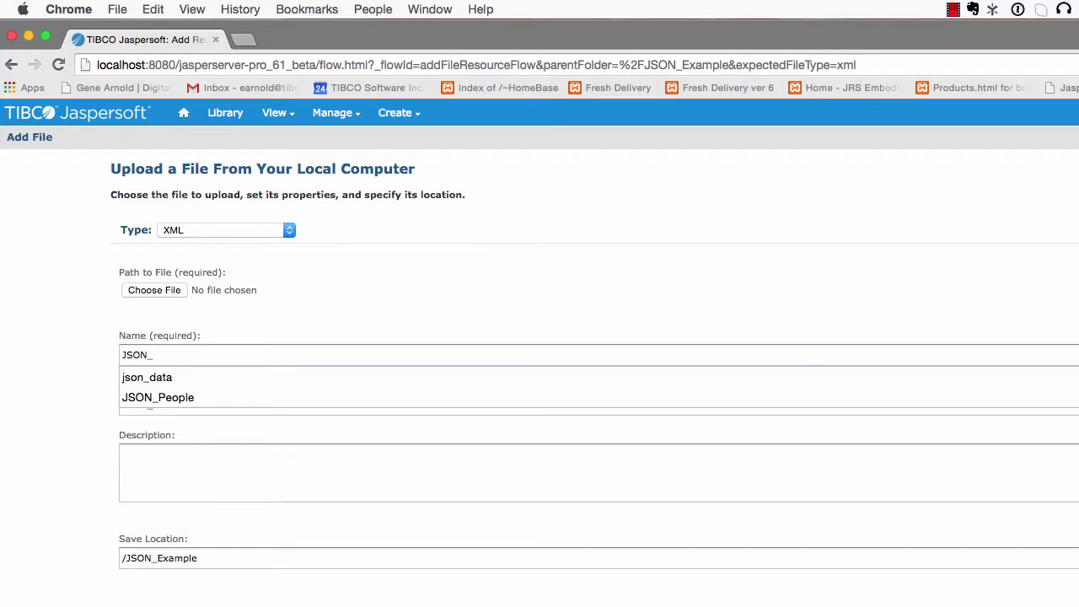
text(Web)
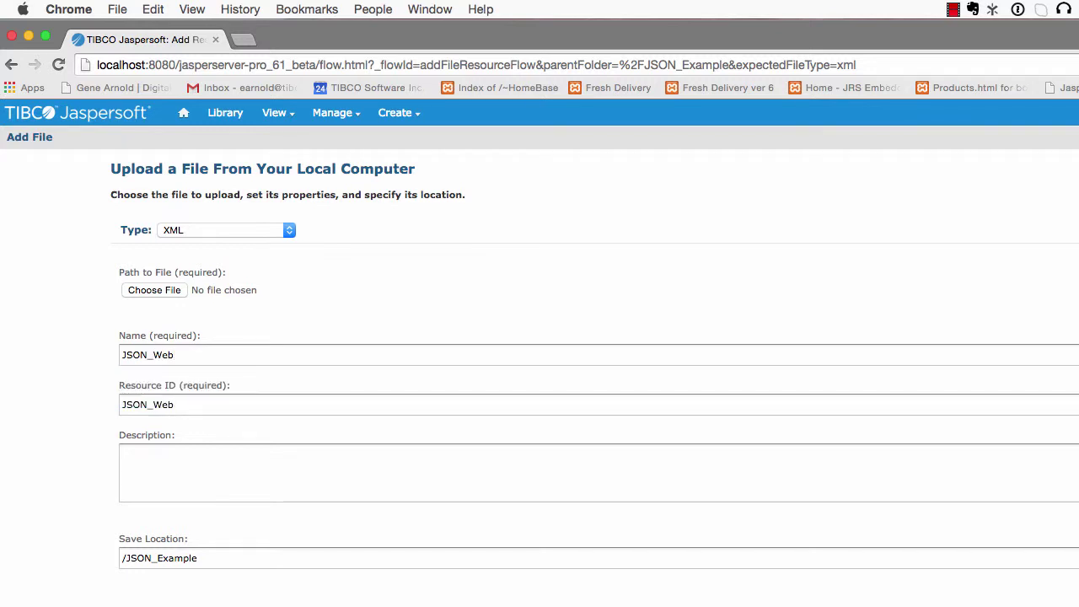
text(Traffic)
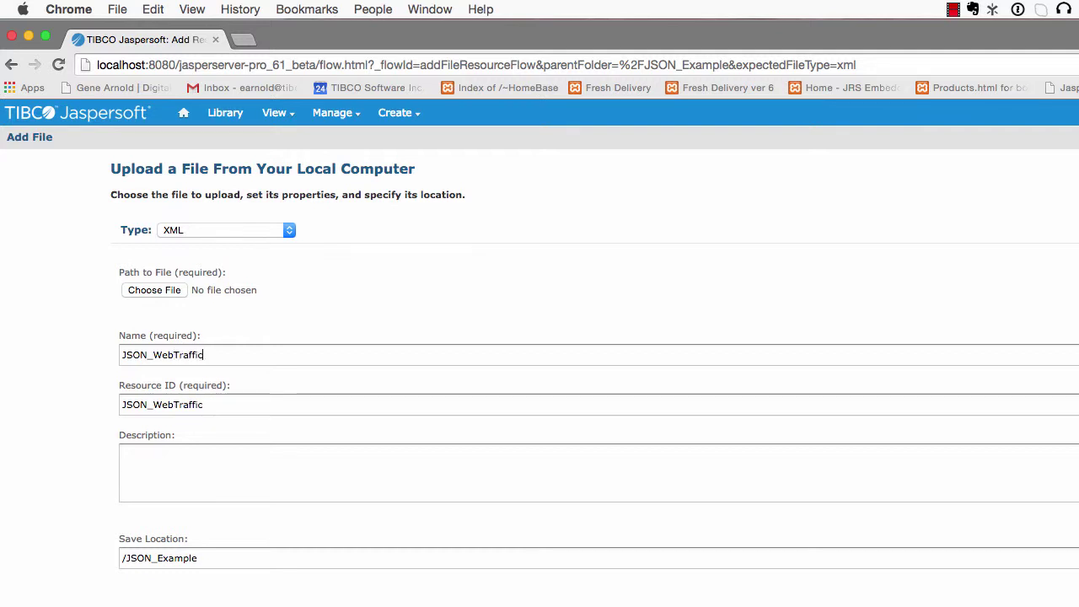
Upload Popular_Websites.xml, rename the resource to JSON_WebSites, and submit
click(177, 292)
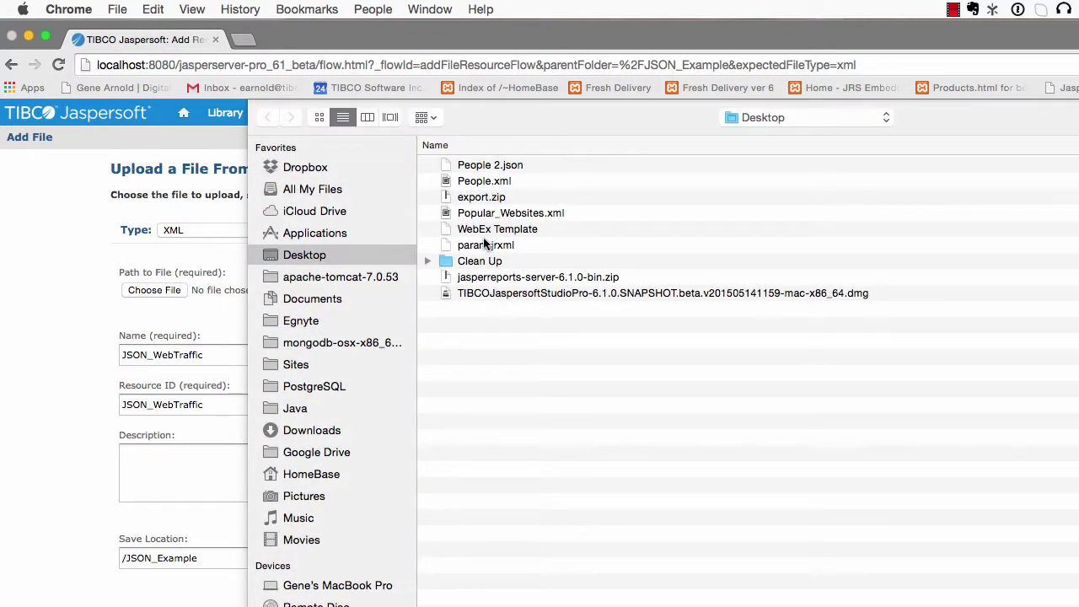
click(485, 215)
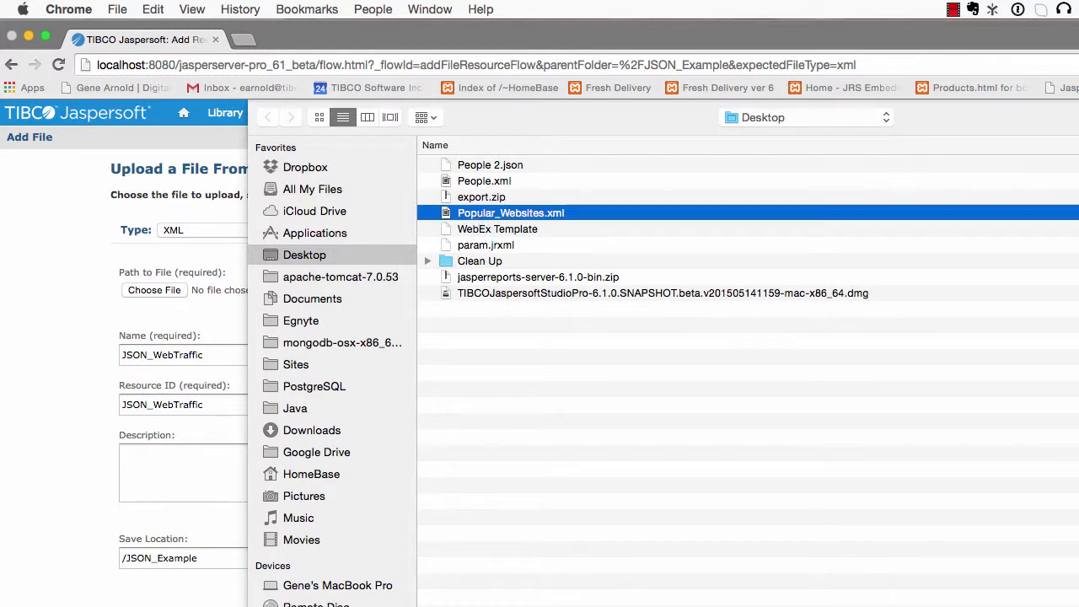
key(Return)
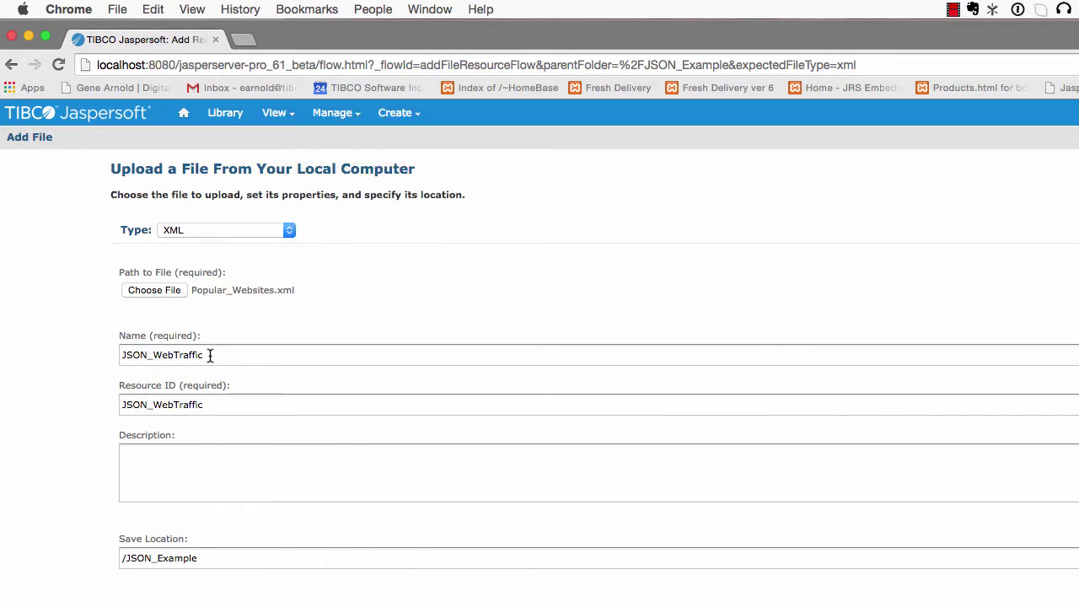
drag(208, 356, 154, 355)
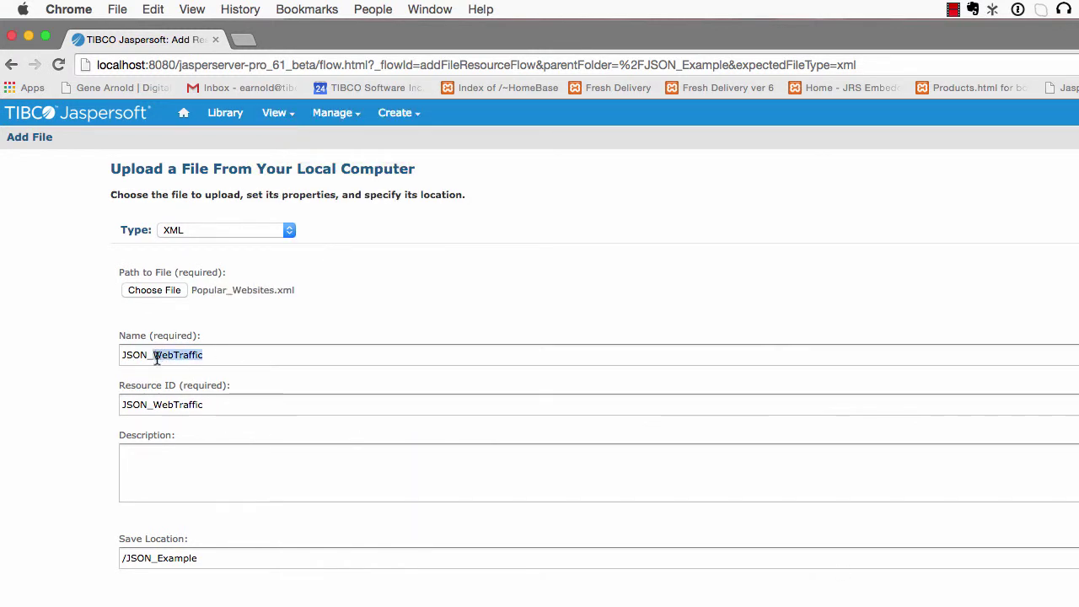
text(Web)
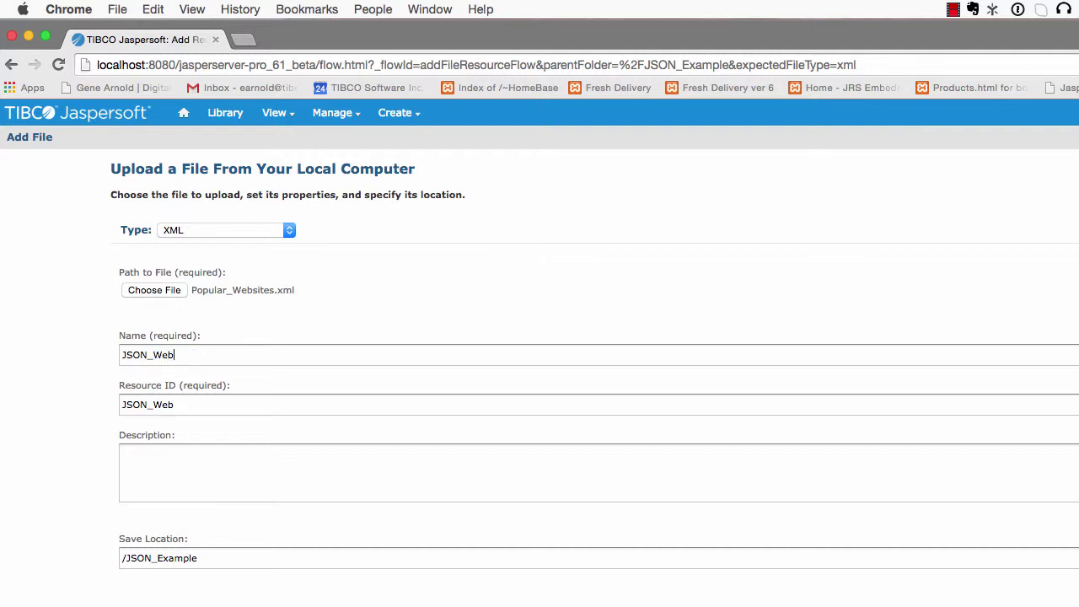
text(Sites)
key(Return)
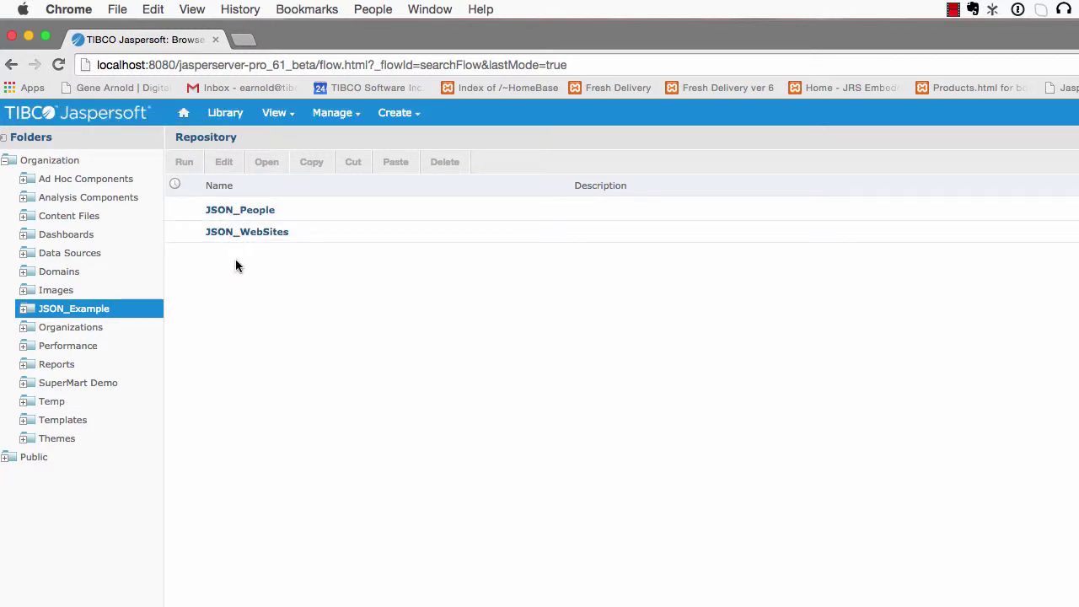
Copy the path /JSON_Example/JSON_People from the JSON_People file's properties
mouse_move(288, 214)
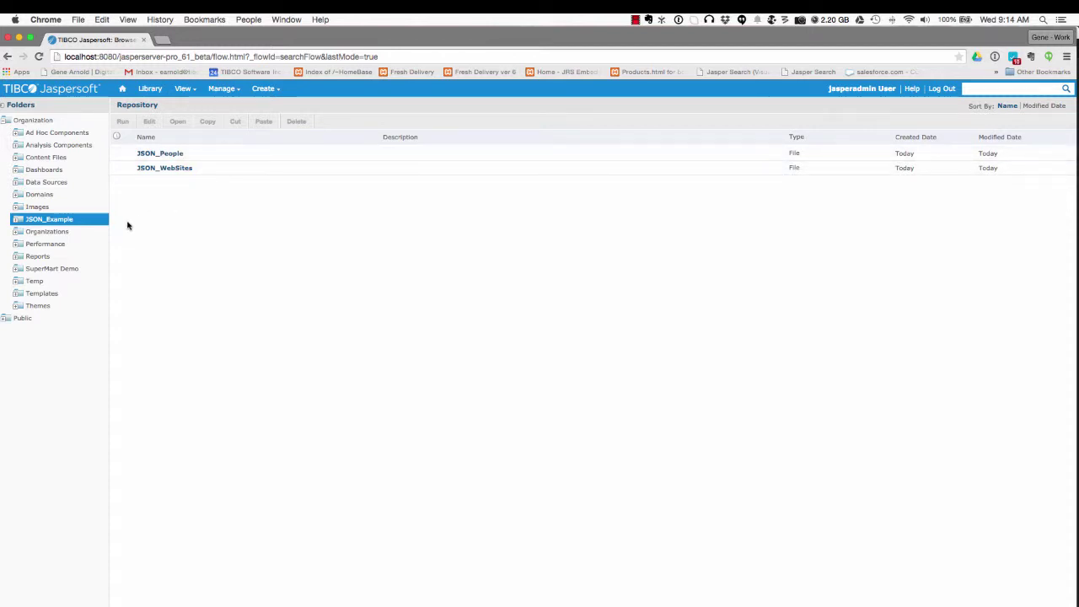
right_click(70, 221)
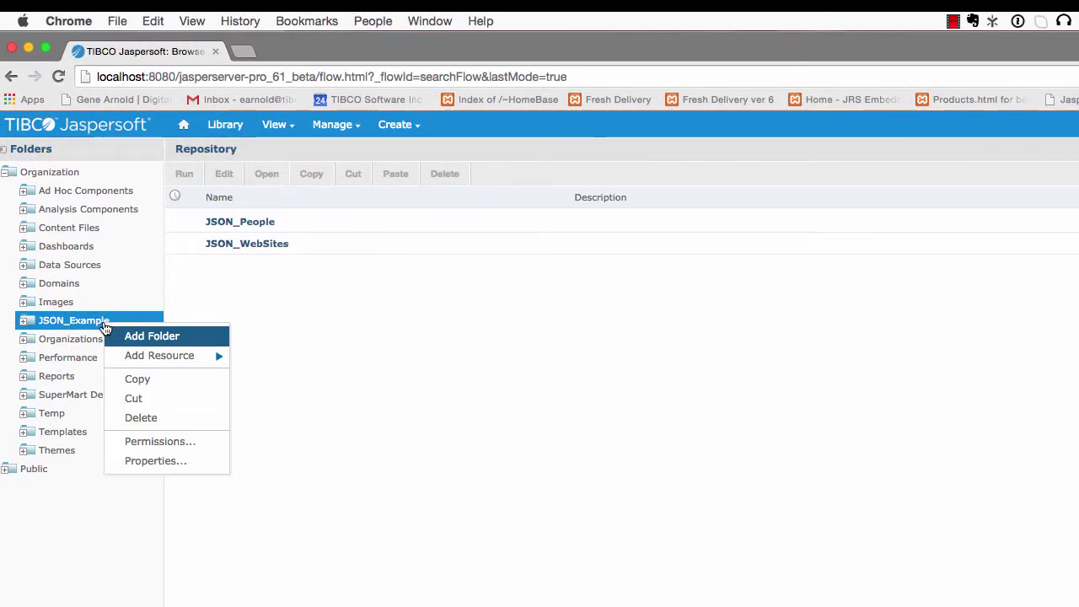
click(304, 328)
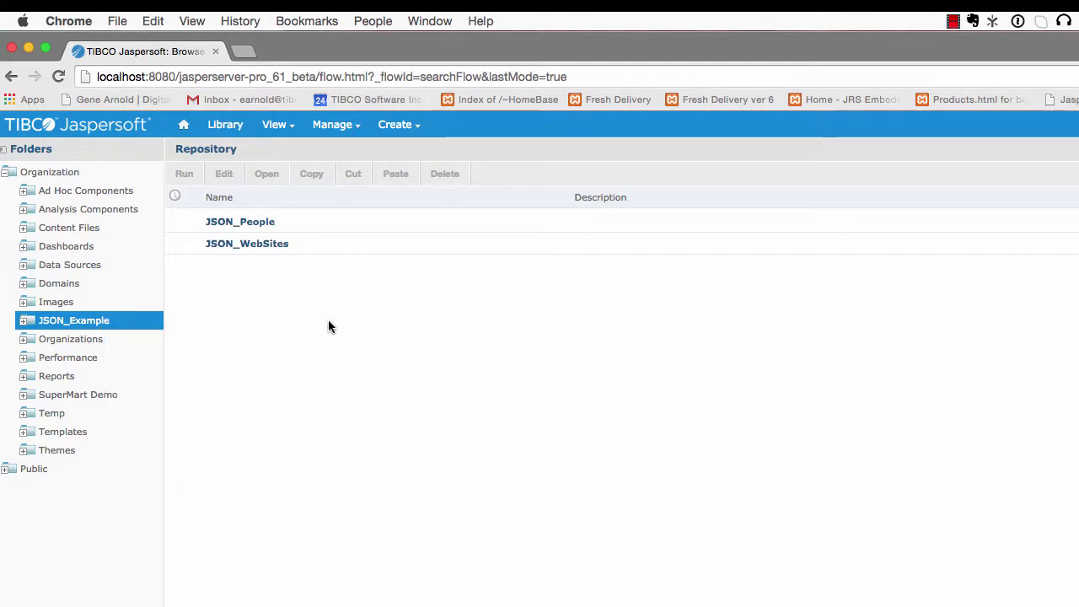
right_click(304, 217)
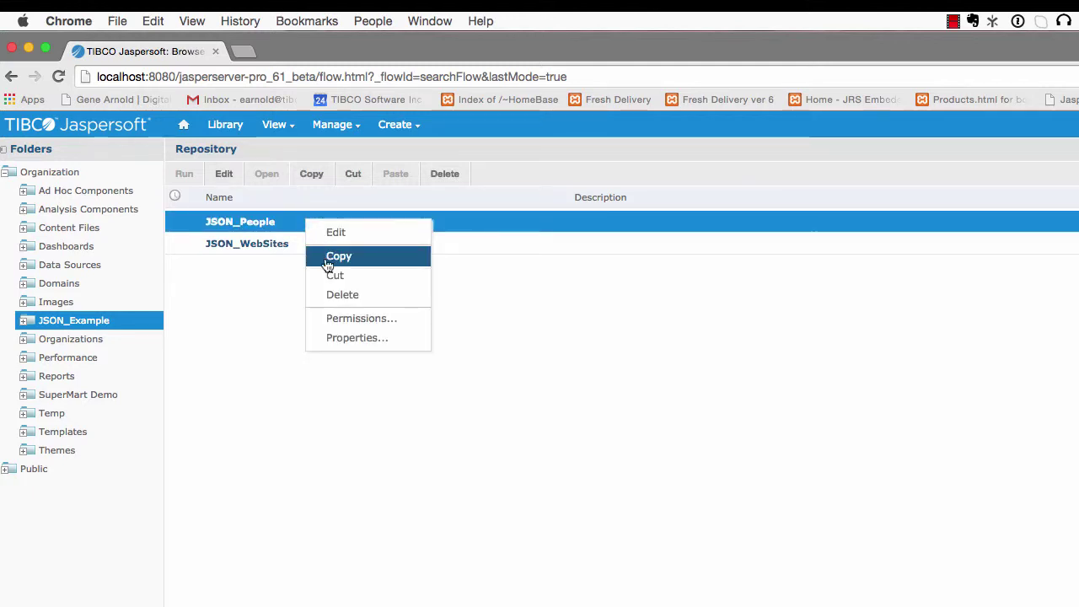
click(342, 339)
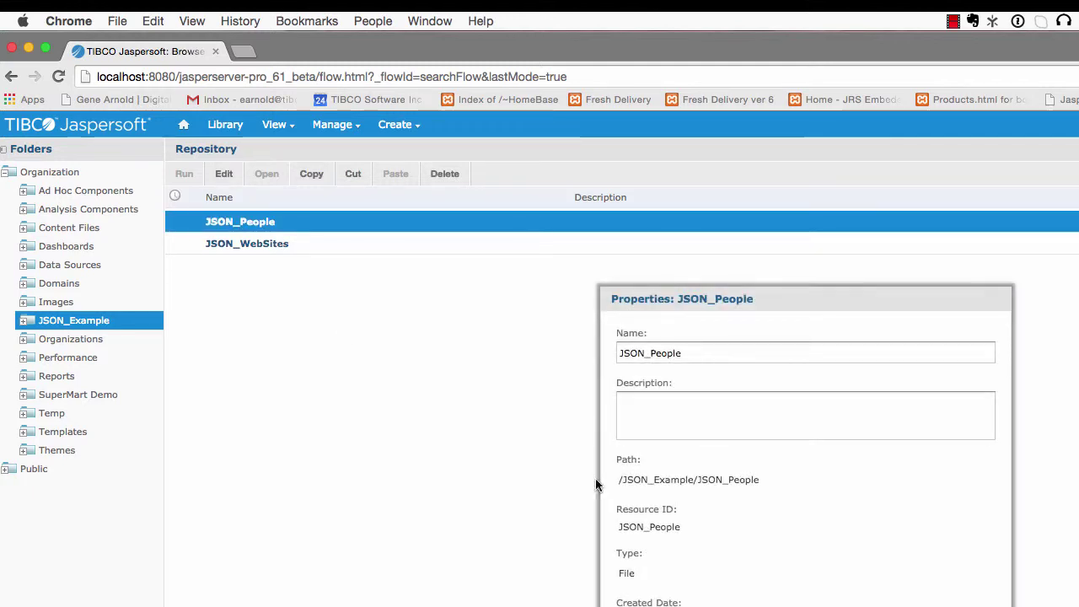
drag(616, 480, 765, 479)
key(super+c)
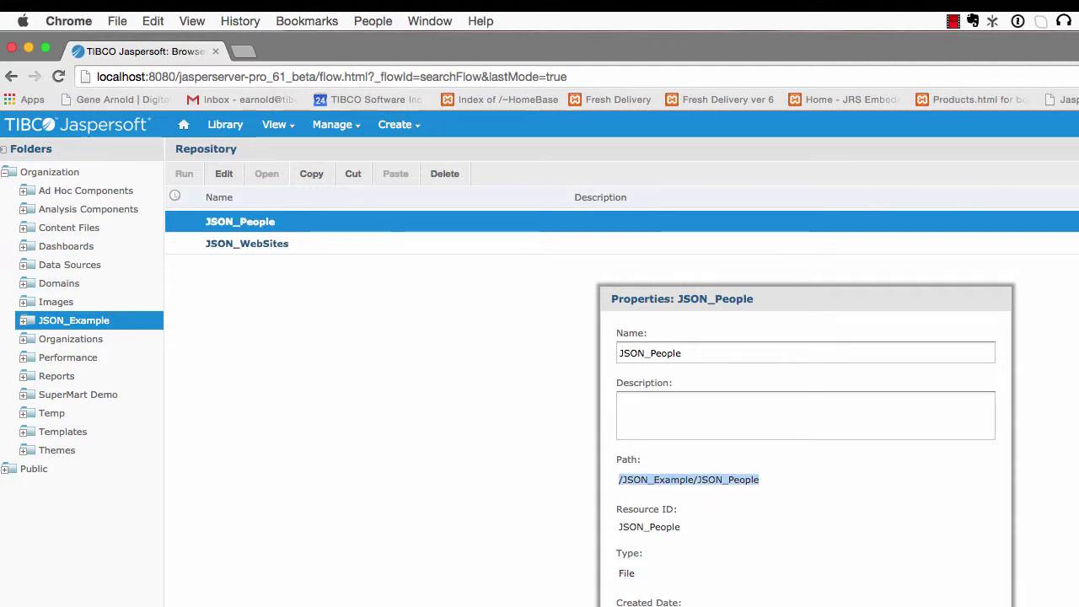
key(Escape)
Add a new JSON Data Source to the JSON_Example folder
right_click(100, 326)
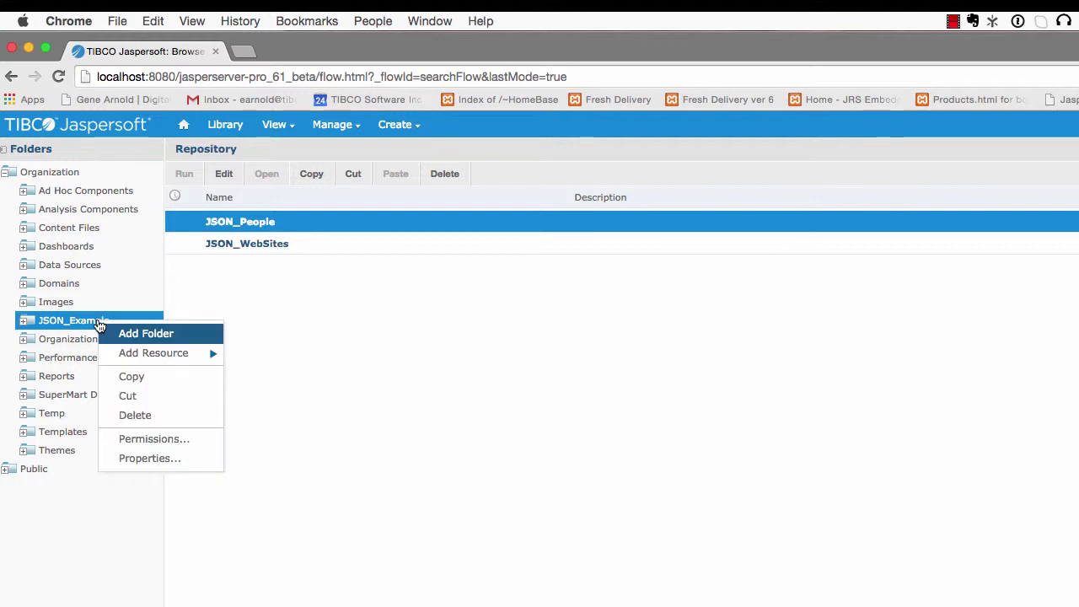
mouse_move(127, 354)
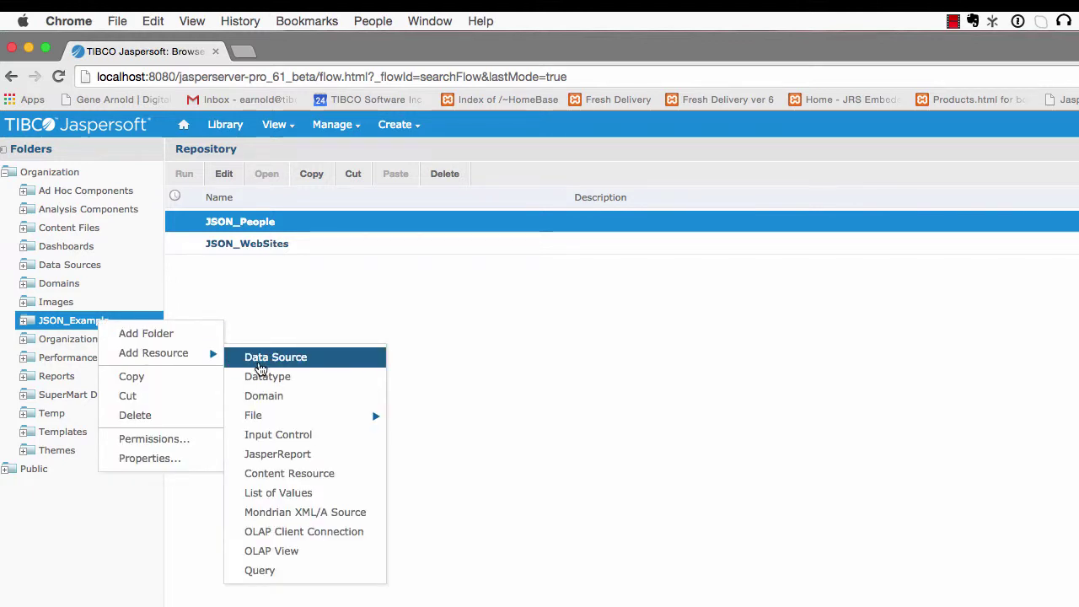
click(261, 361)
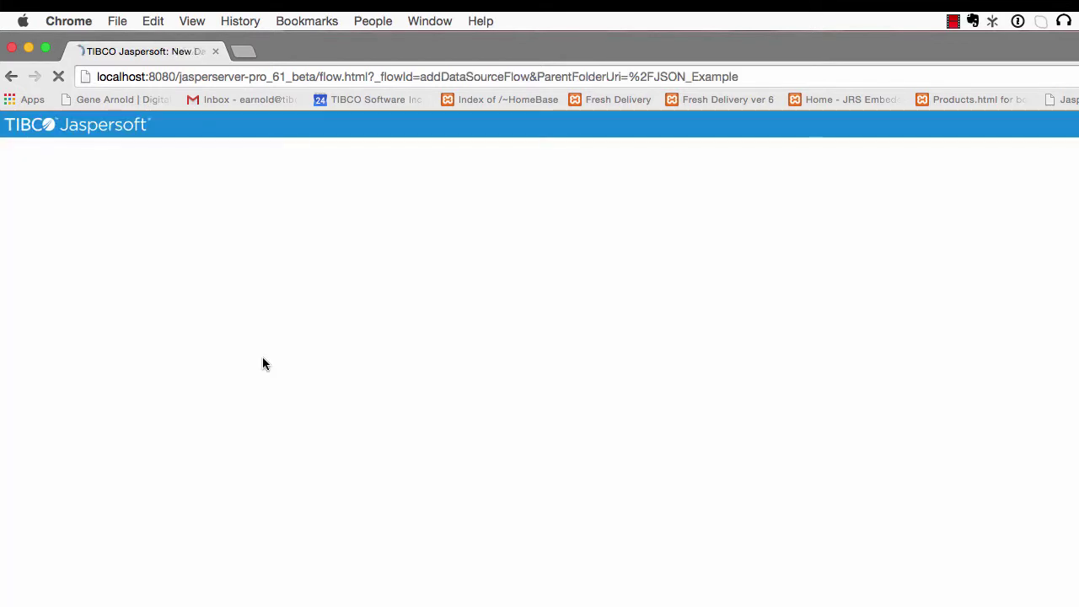
click(210, 256)
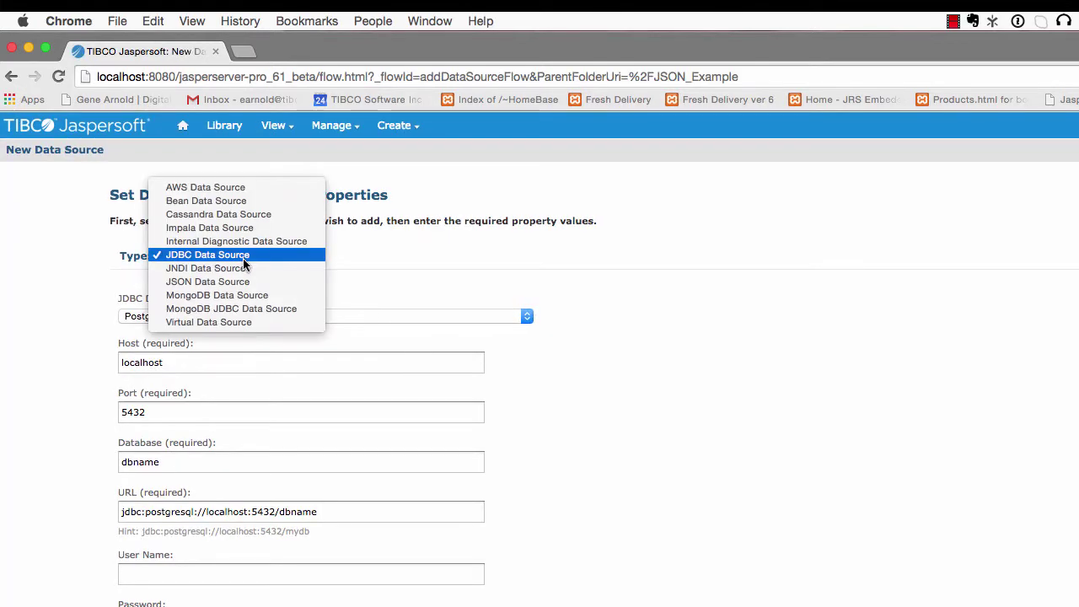
click(232, 281)
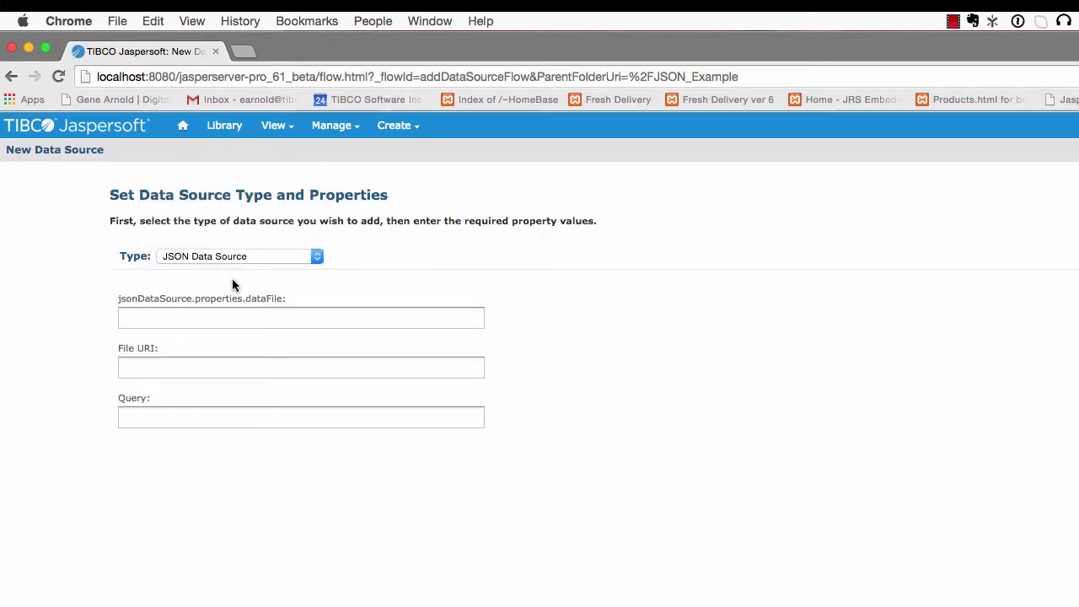
Set File URI to repo:/JSON_Example/JSON_People and save it as ds_People
click(145, 369)
text(r)
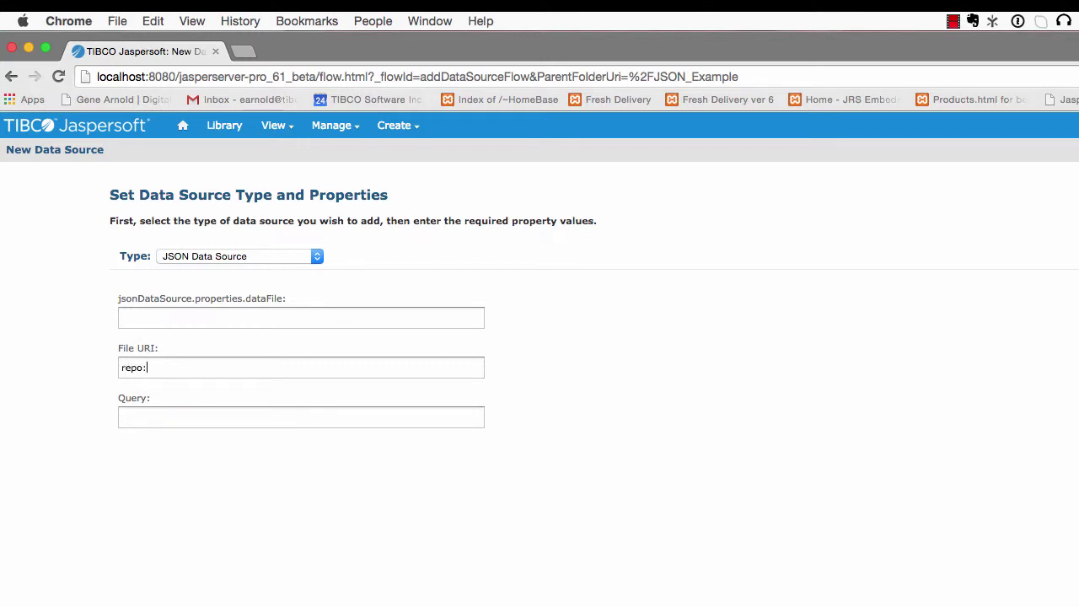
text(epo:)
key(super+v)
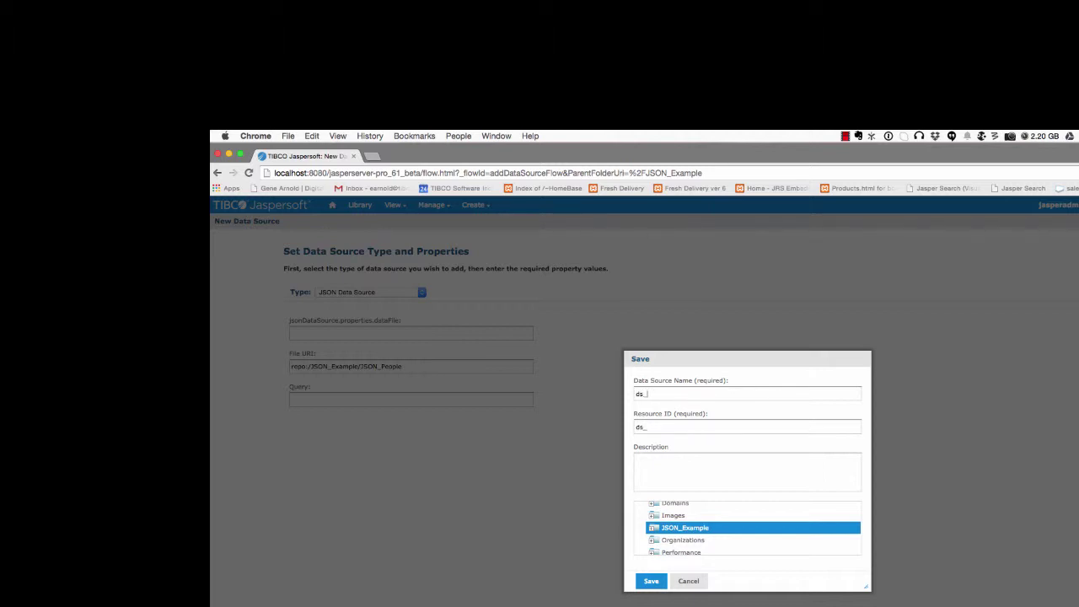
text(le)
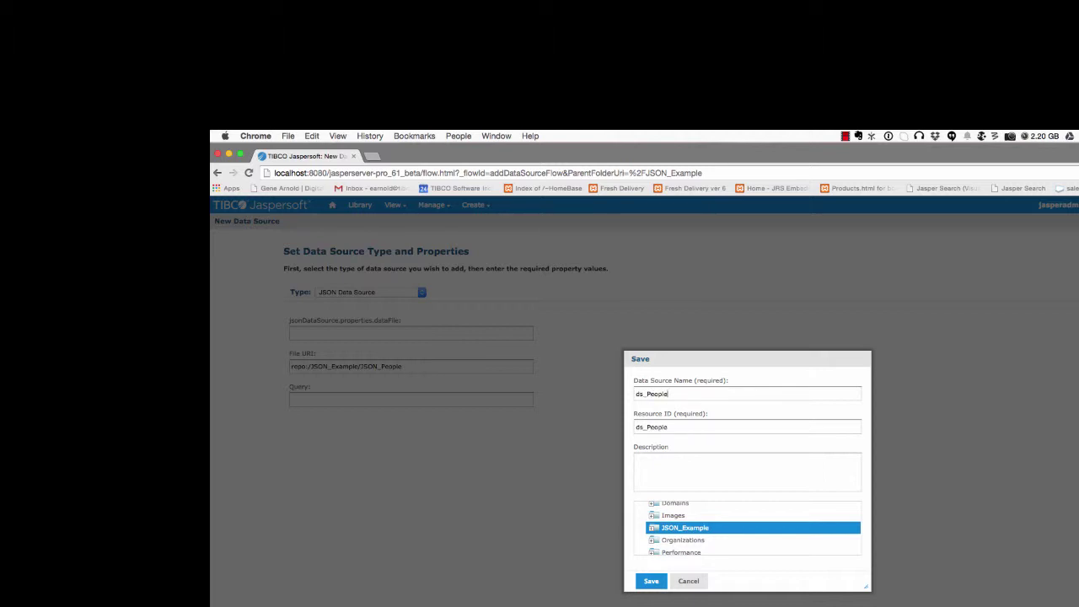
click(651, 582)
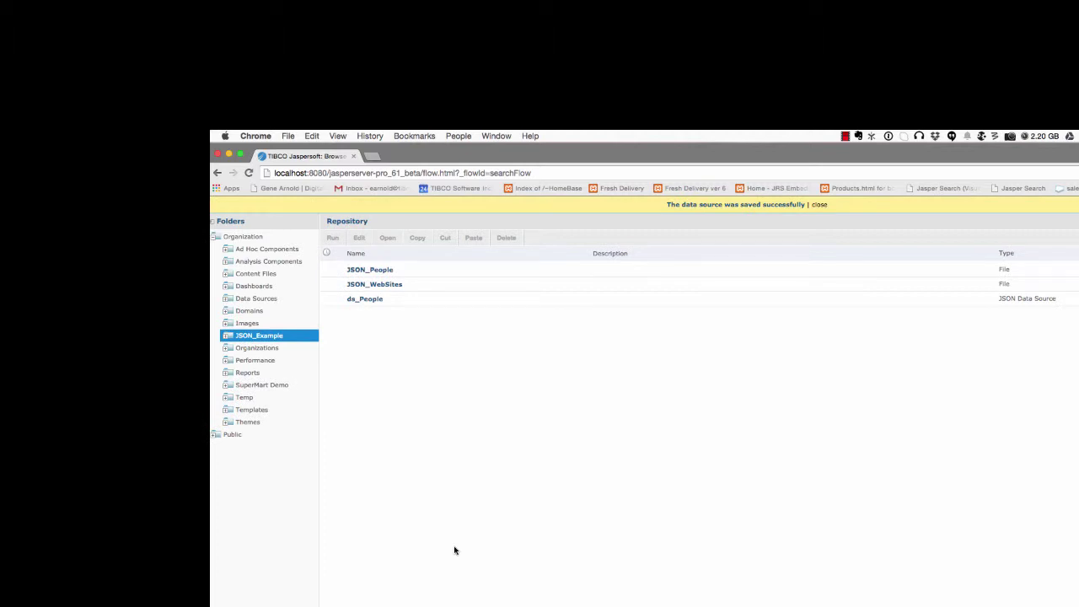
Copy the path /JSON_Example/JSON_WebSites from the JSON_WebSites file's properties
click(417, 287)
right_click(419, 287)
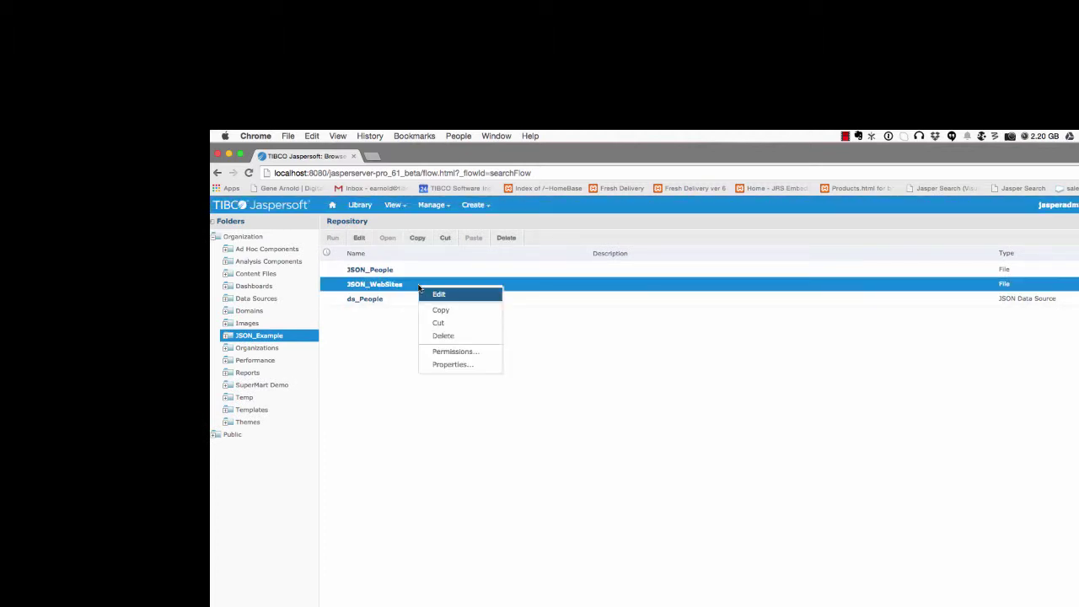
click(439, 365)
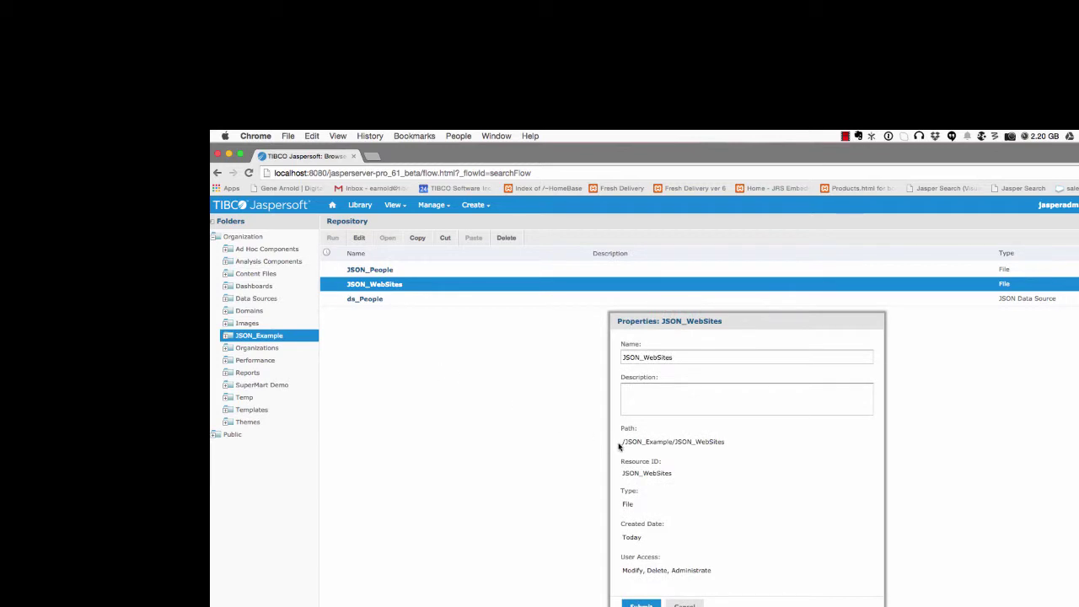
drag(619, 447, 728, 442)
key(super+c)
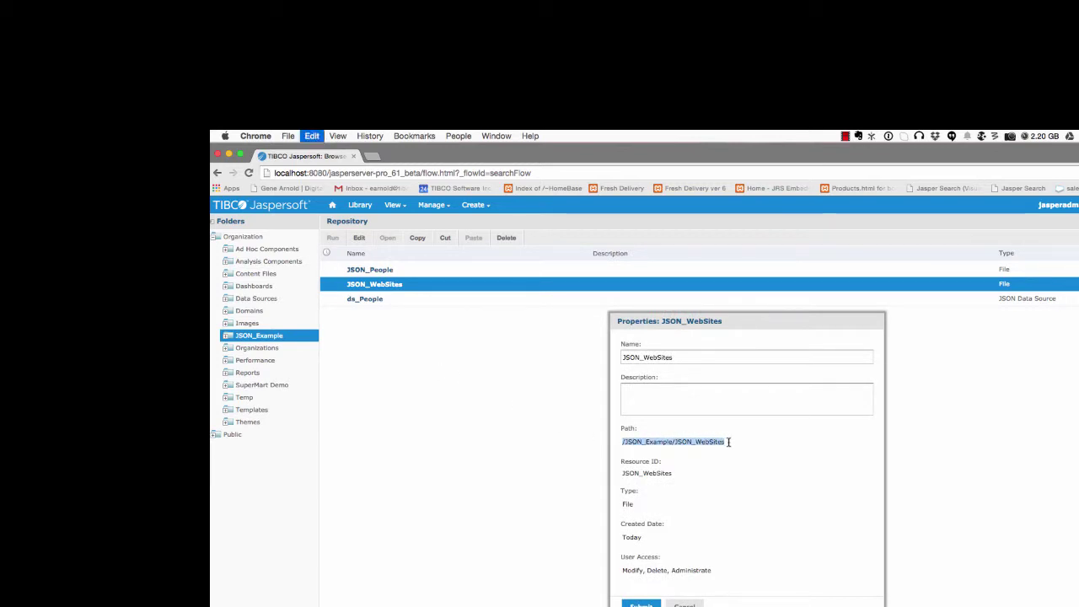
Add JSON Data Source ds_WebSites with File URI repo:/JSON_Example/JSON_WebSites
click(678, 604)
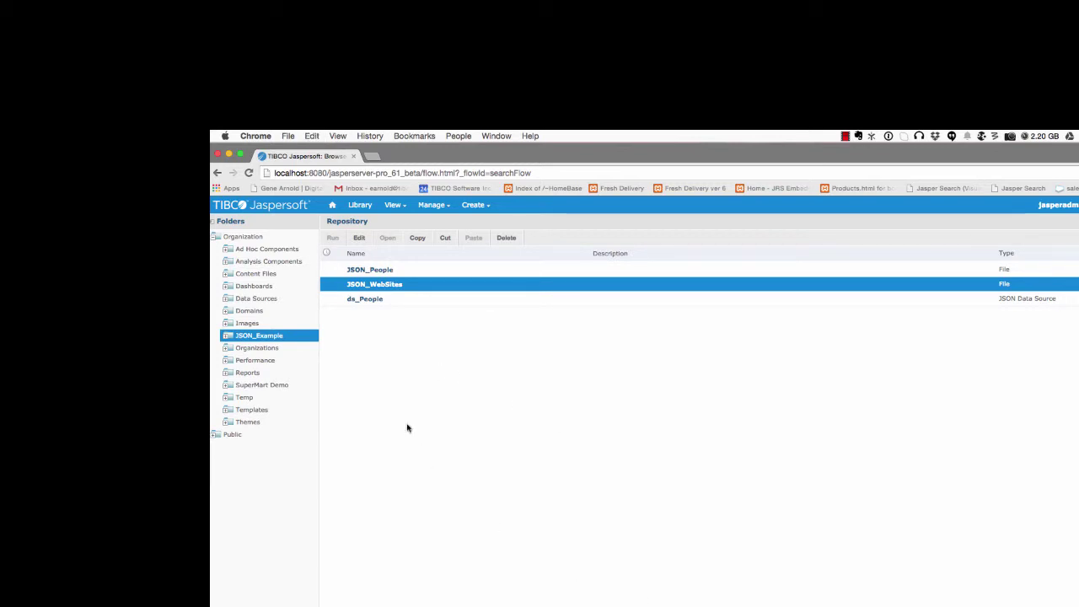
right_click(281, 337)
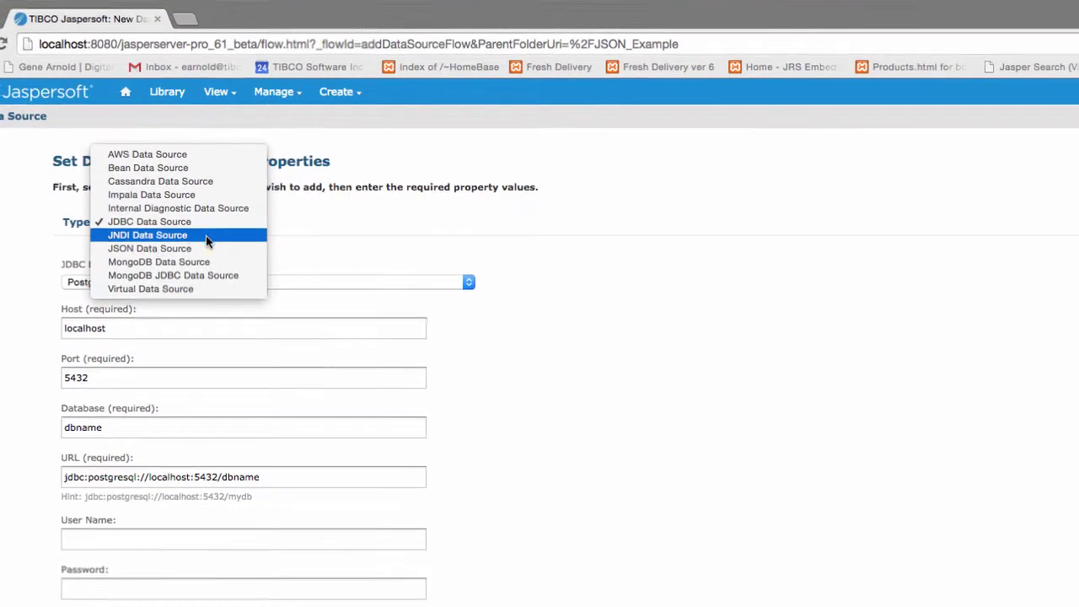
click(261, 282)
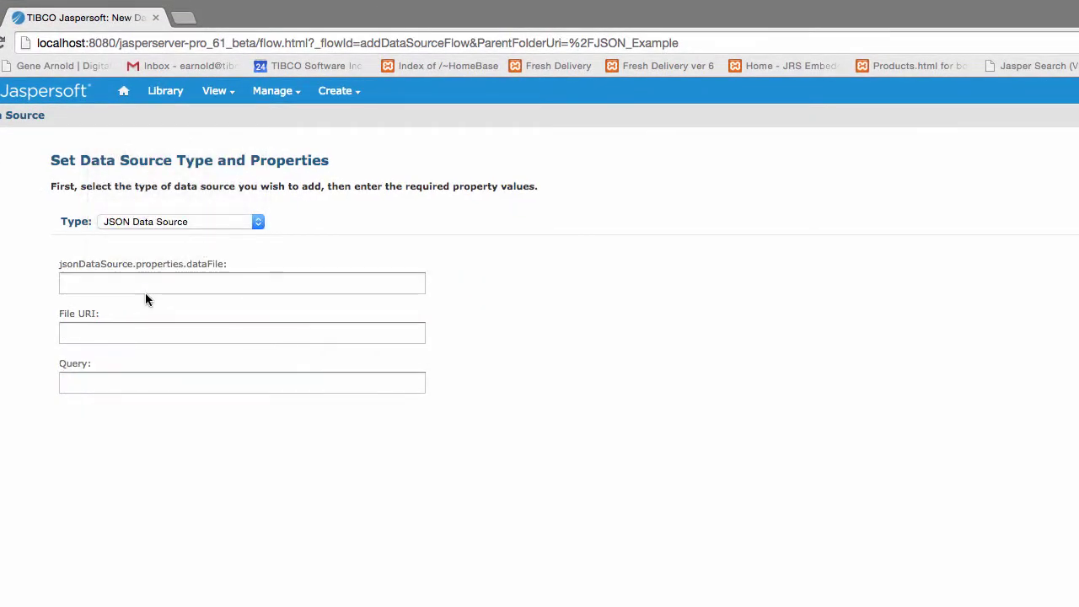
click(122, 333)
text(repo:)
key(super+v)
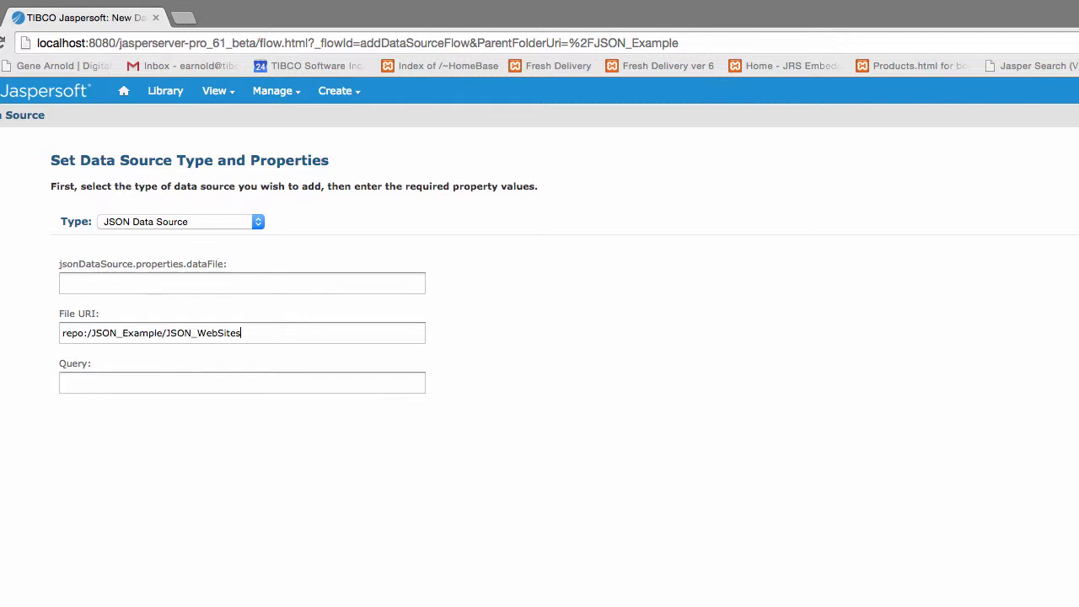
key(Return)
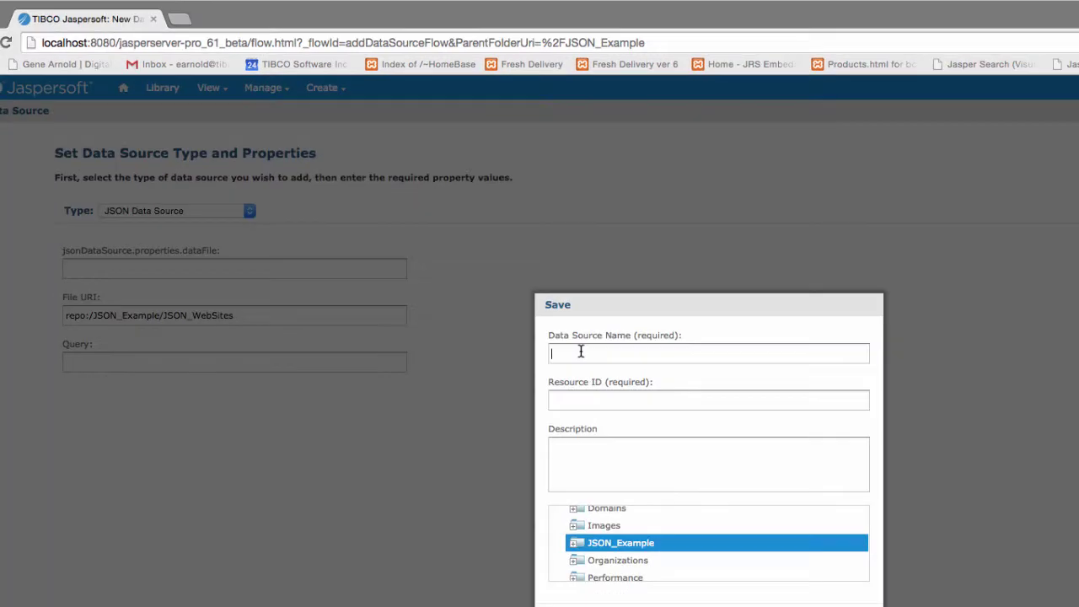
text(ds_WebSites)
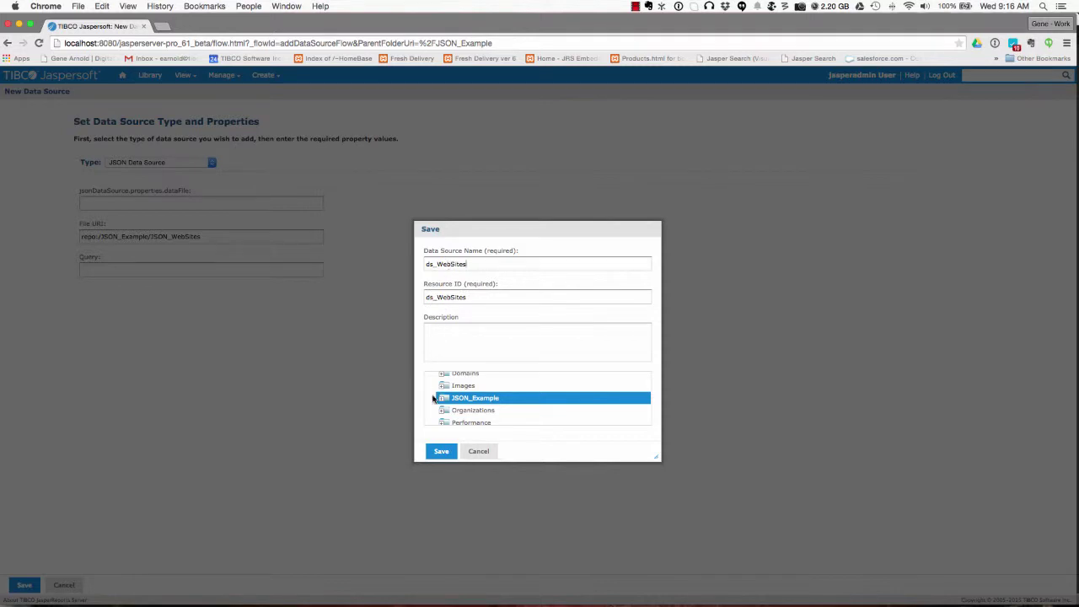
click(440, 451)
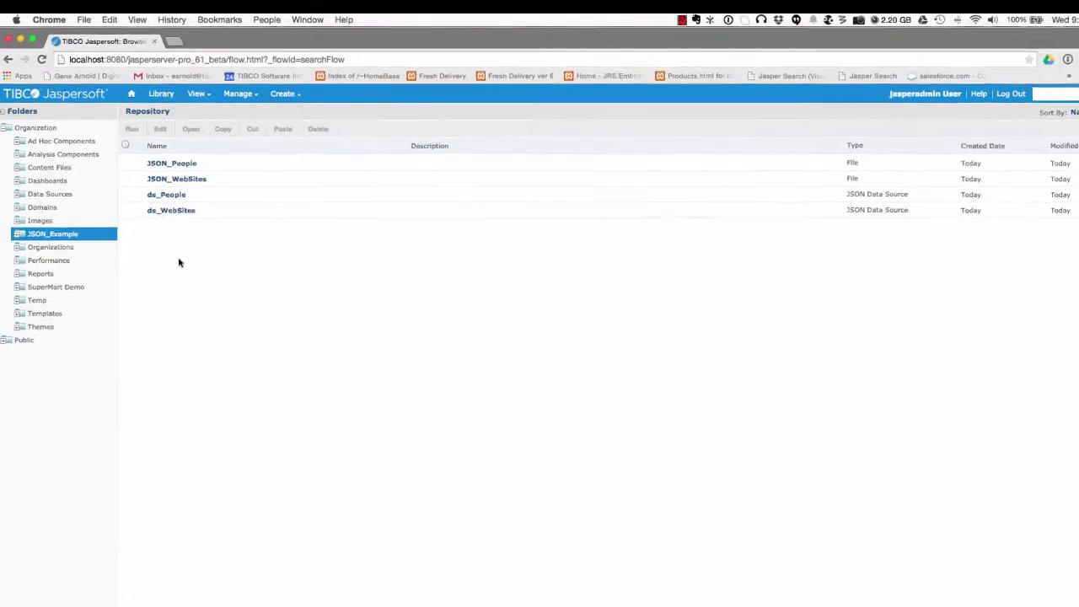
Add a new domain named dm_People to the JSON_Example folder
right_click(84, 241)
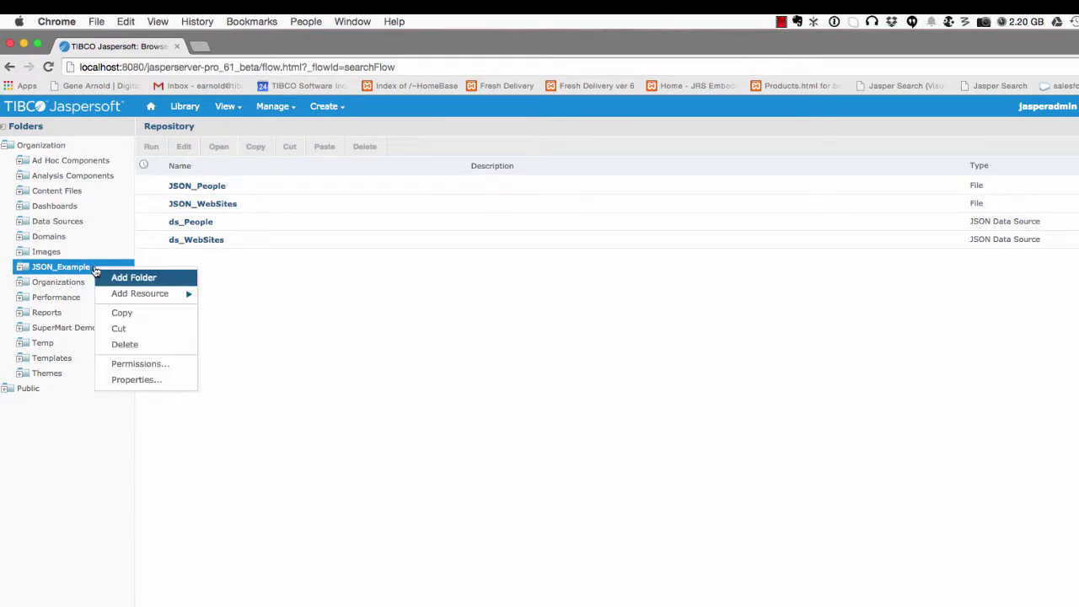
mouse_move(118, 295)
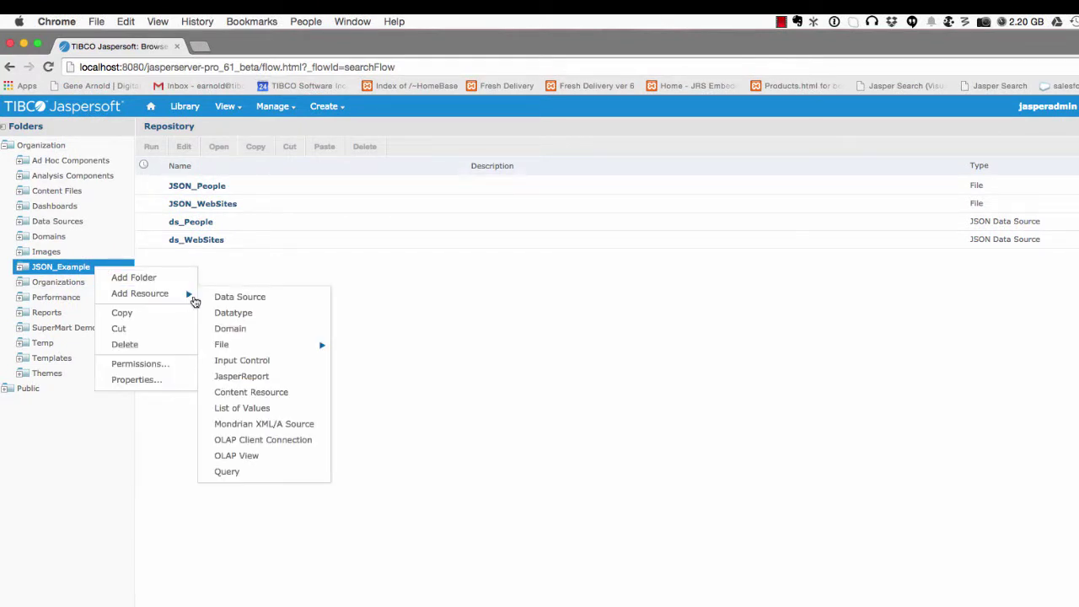
click(221, 330)
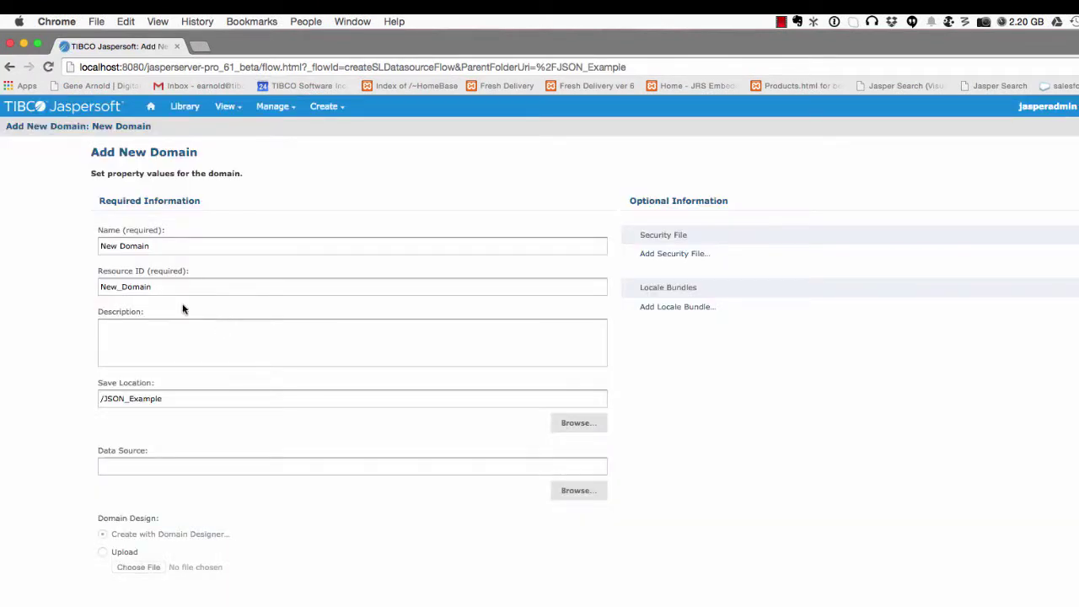
key(super+a)
text(dm_)
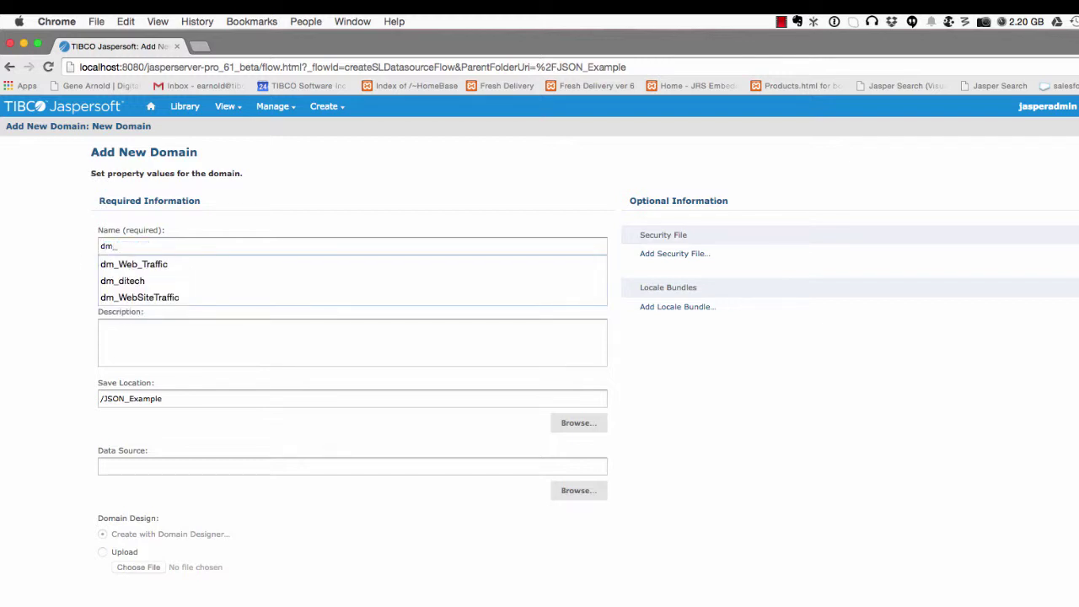
text(People)
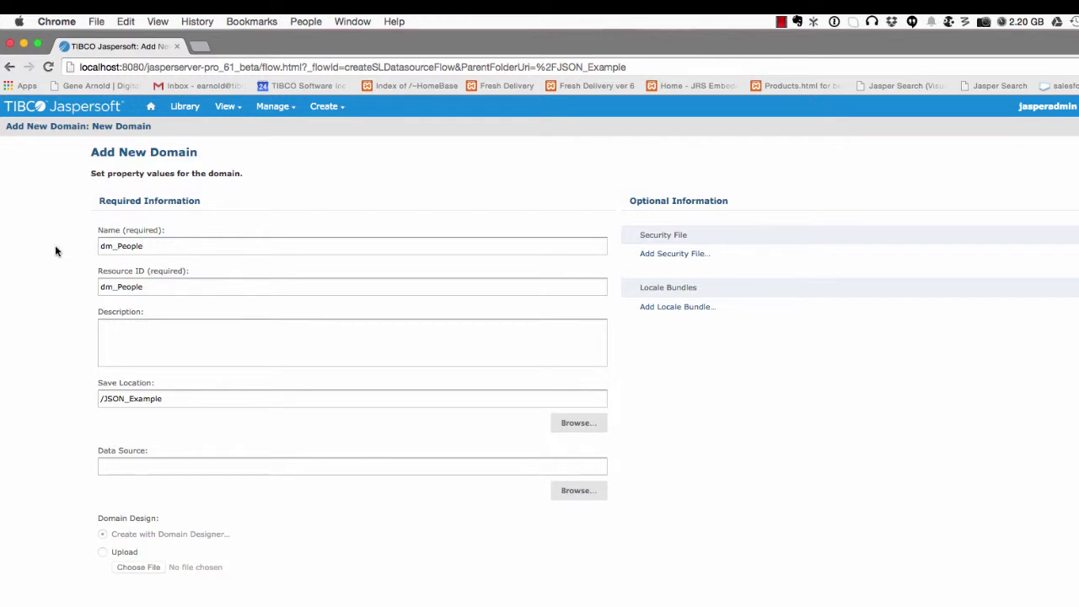
Set the domain's data source to /JSON_Example/ds_People
click(573, 490)
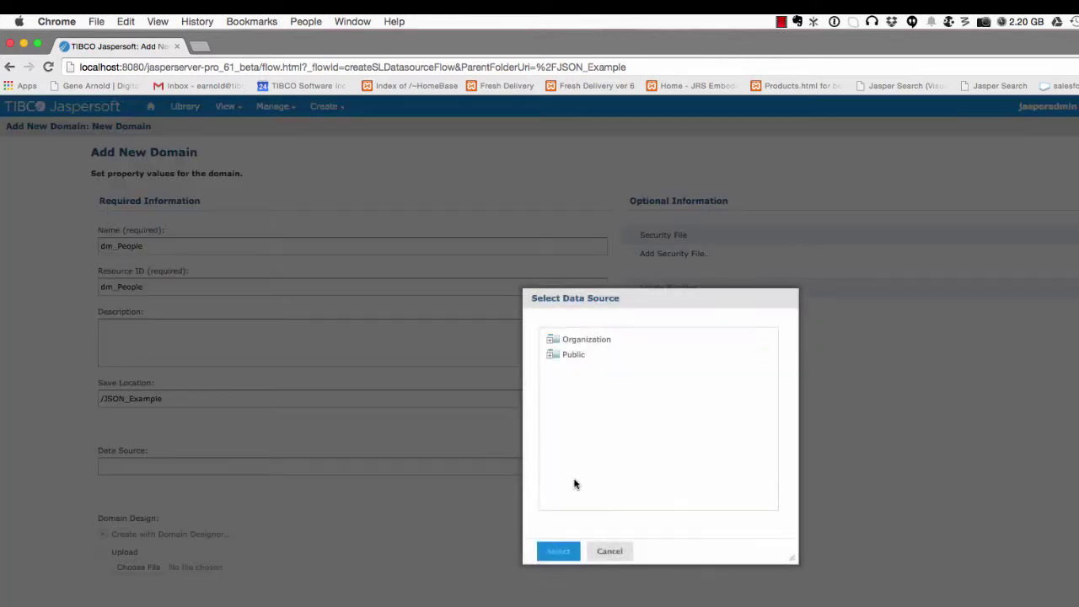
click(552, 340)
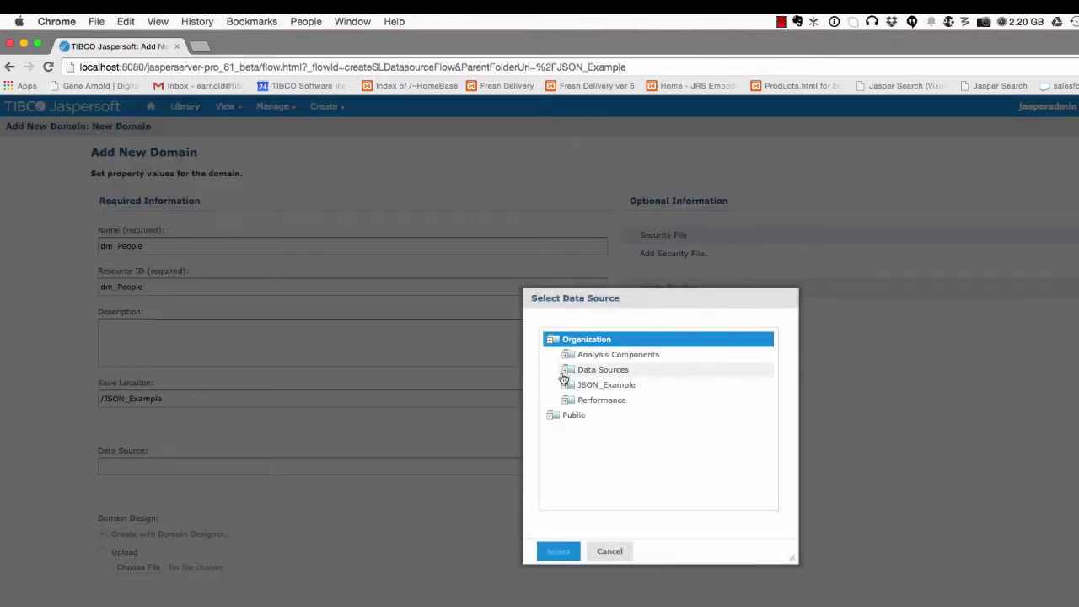
click(567, 384)
click(607, 400)
click(559, 553)
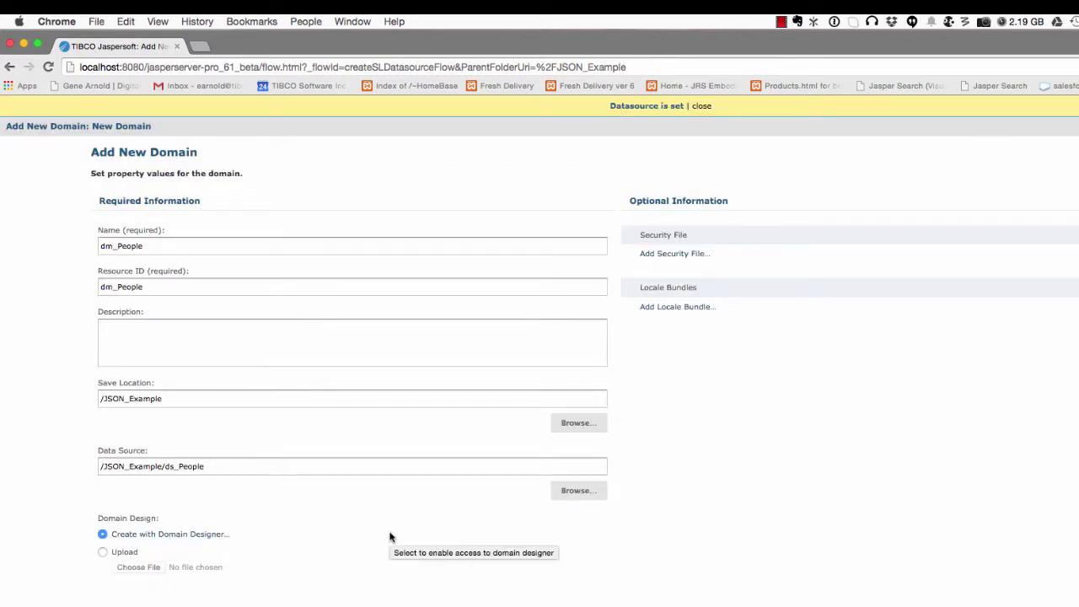
Expand ds_People's fields in the dm_People Domain Designer, then compare with People.xml
click(204, 537)
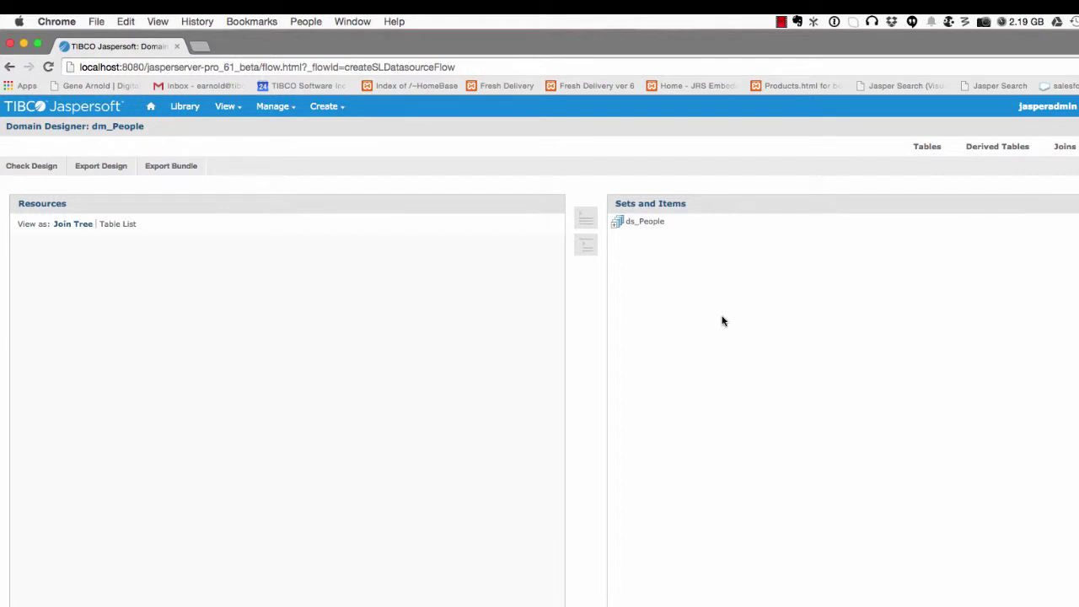
click(618, 225)
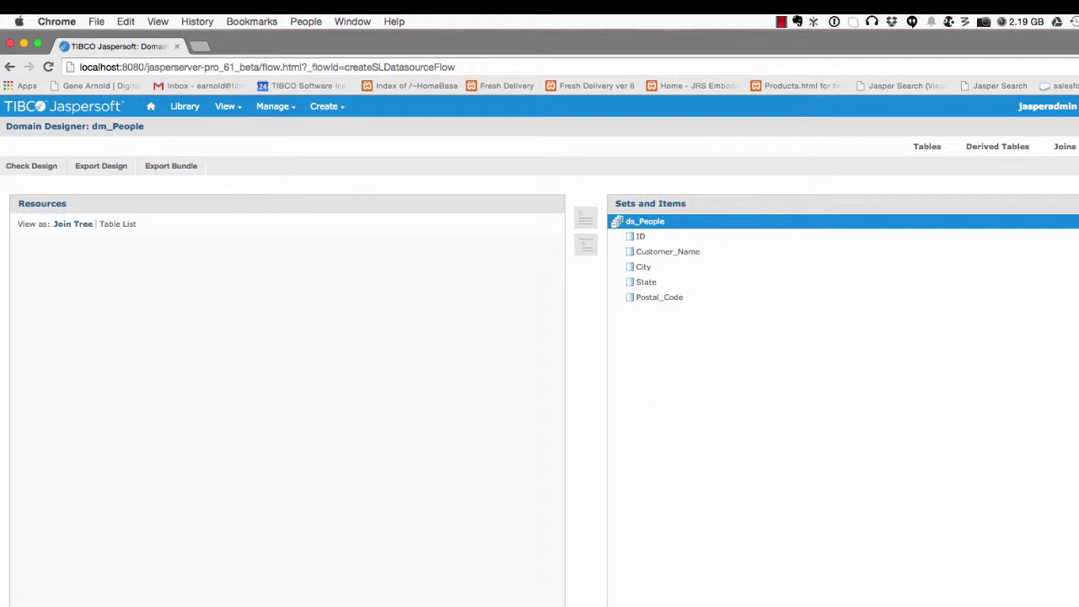
key(super+Tab)
double_click(269, 48)
Move the People.xml Sublime Text window to the lower right, beside the ds_People fields
drag(617, 85, 994, 185)
scroll(783, 234, down, 1)
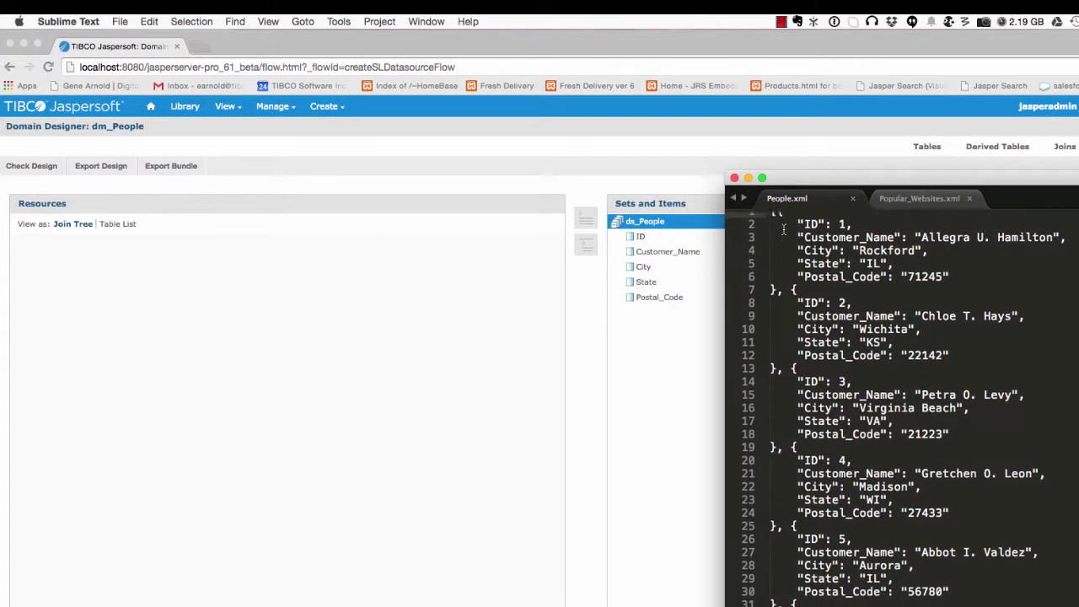
scroll(784, 241, up, 1)
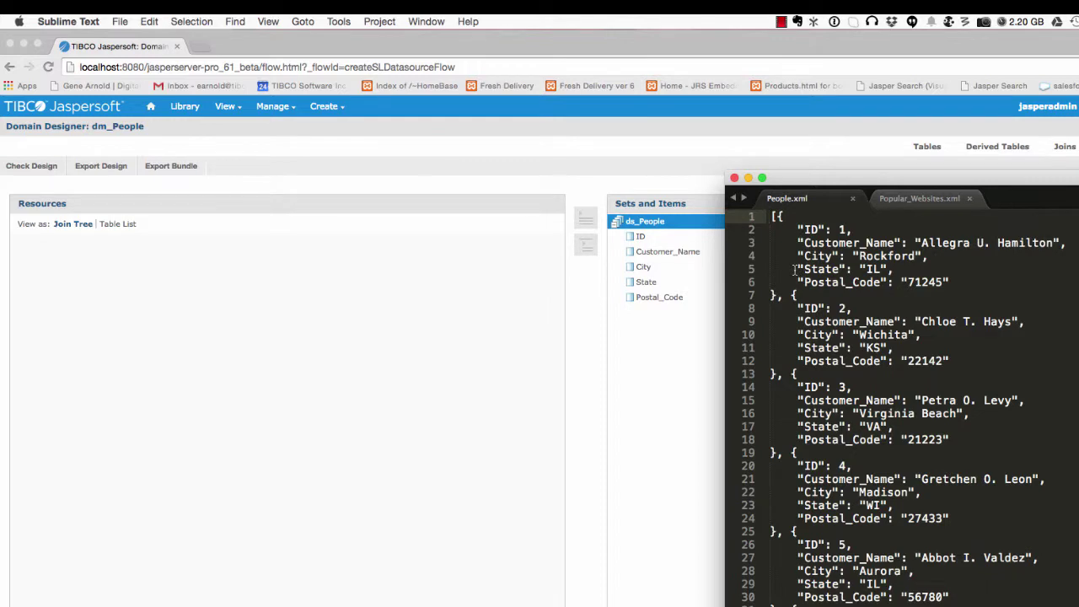
Minimize Sublime Text, finish the dm_People domain design and submit it to JSON_Example
click(747, 177)
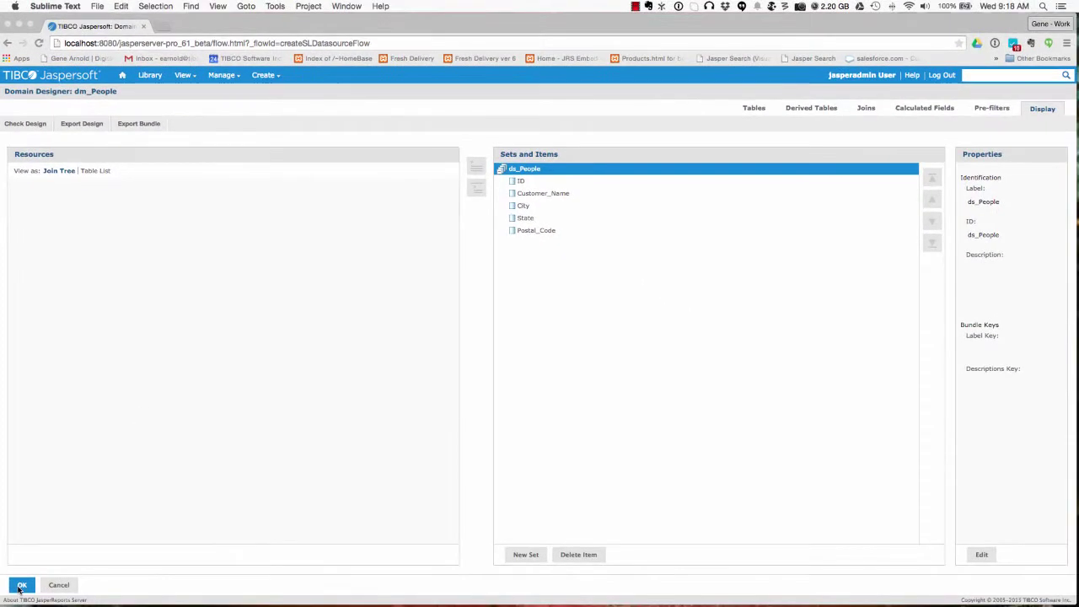
click(21, 585)
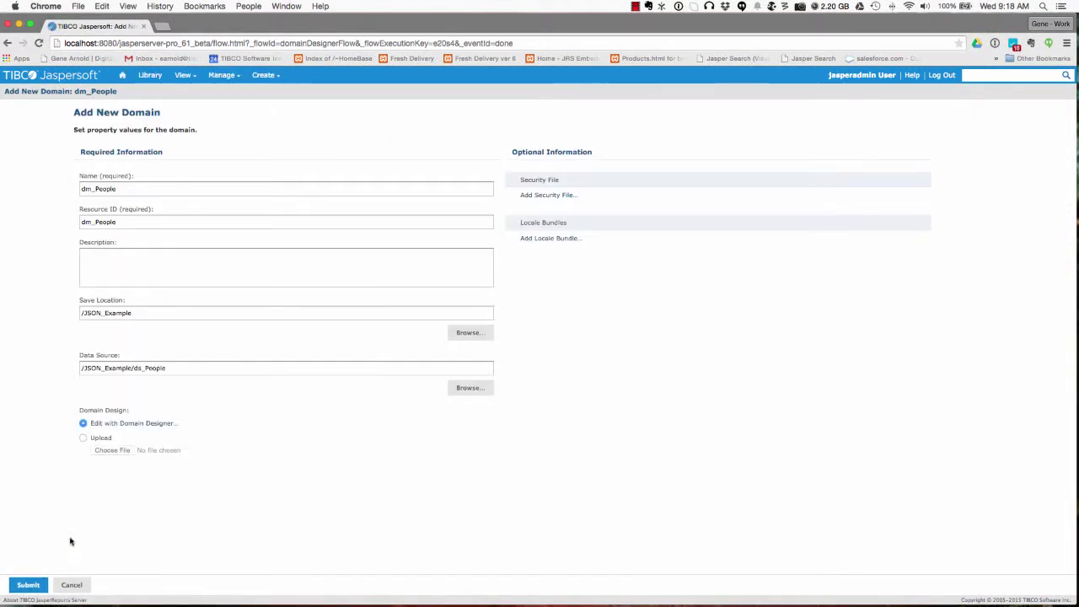
click(33, 587)
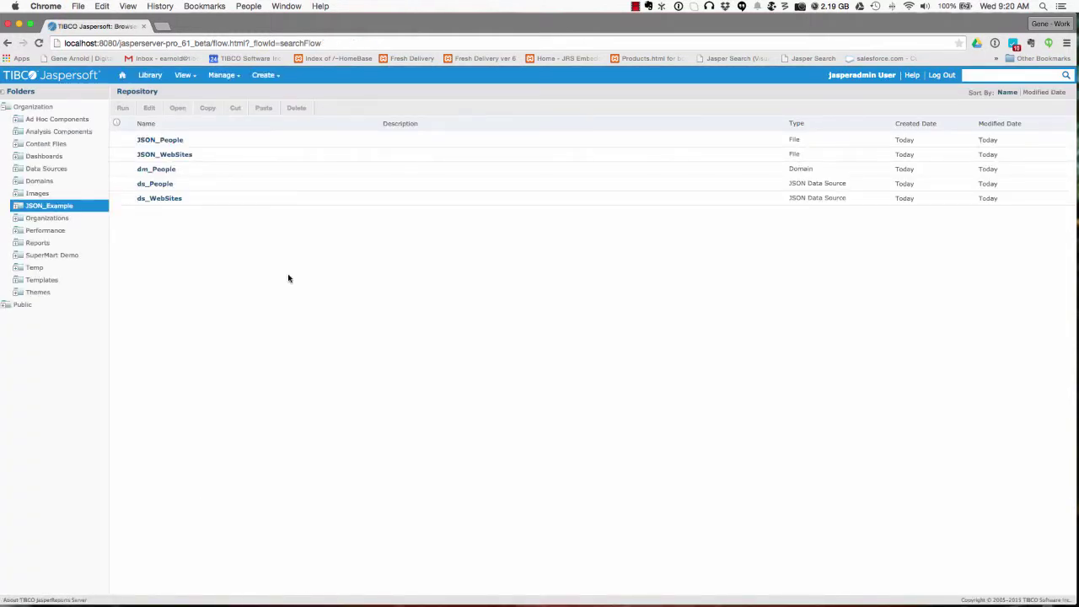
click(265, 75)
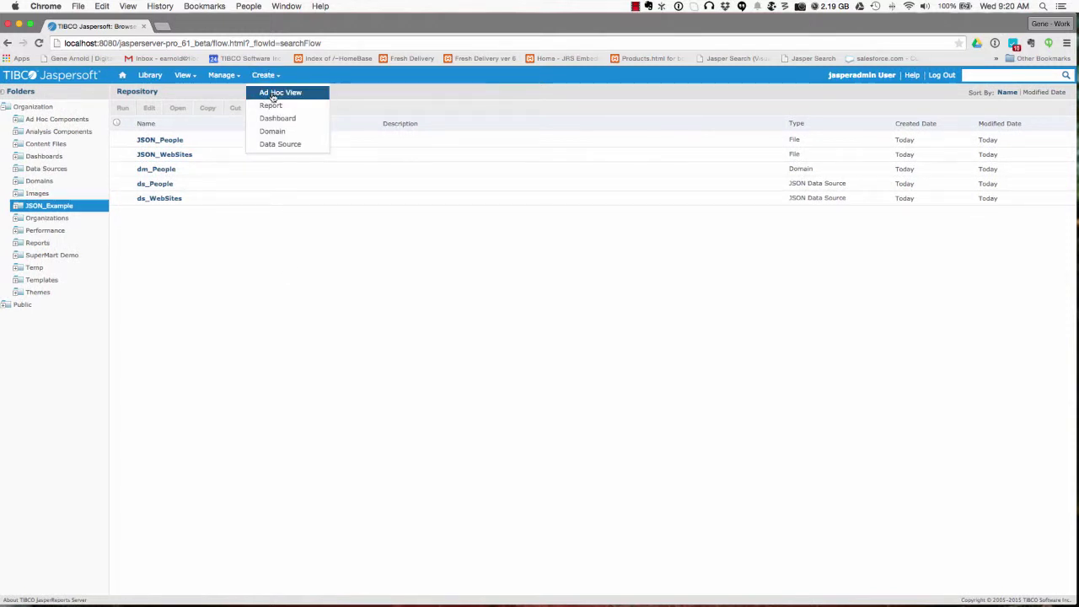
Start a new Ad Hoc View using the dm_People domain as its data
click(273, 94)
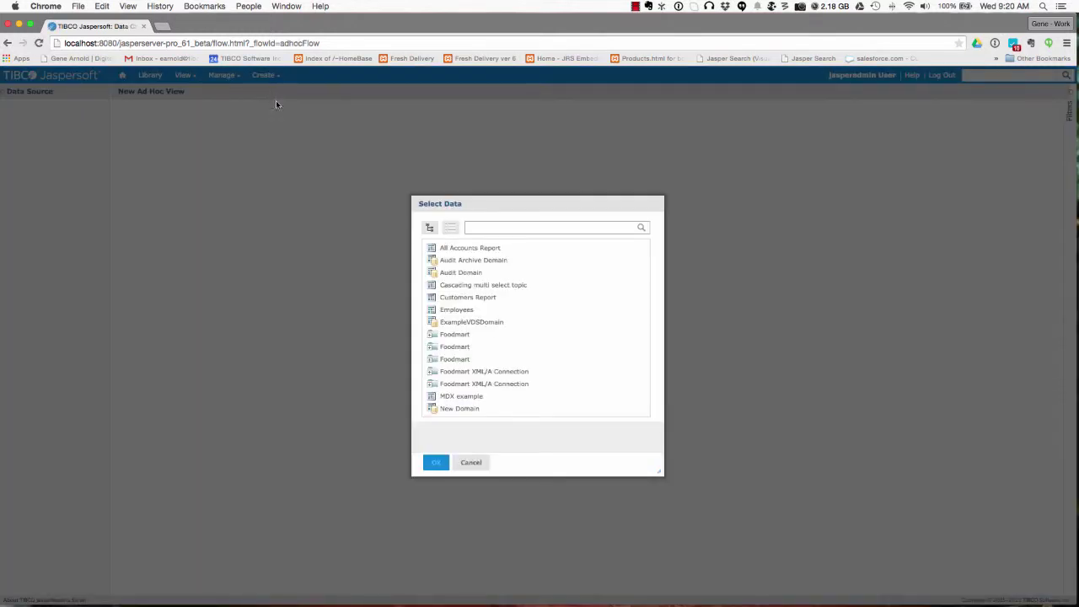
scroll(499, 355, down, 5)
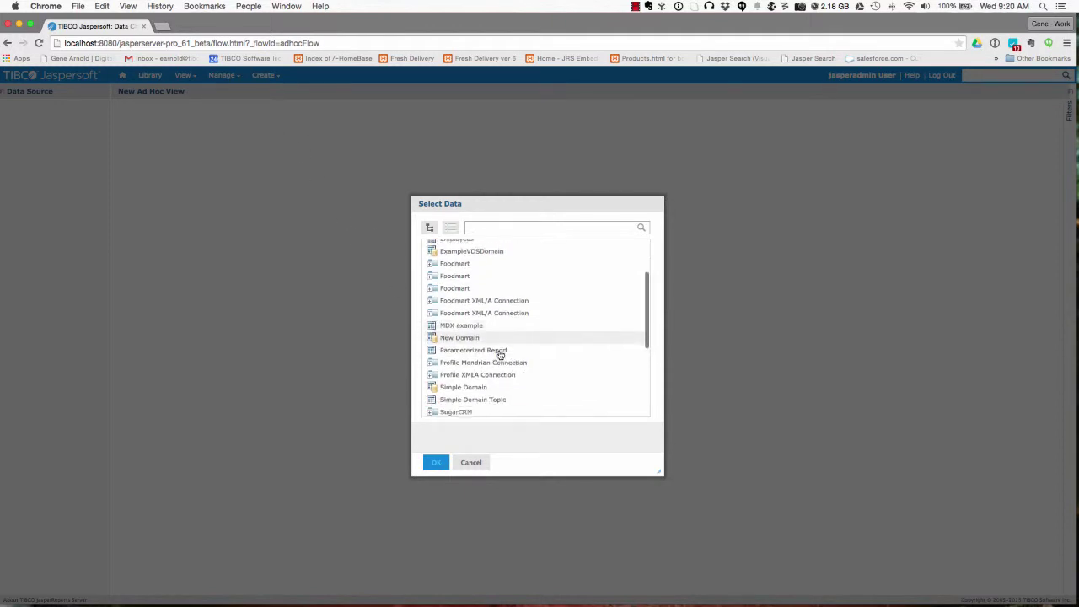
scroll(499, 354, down, 6)
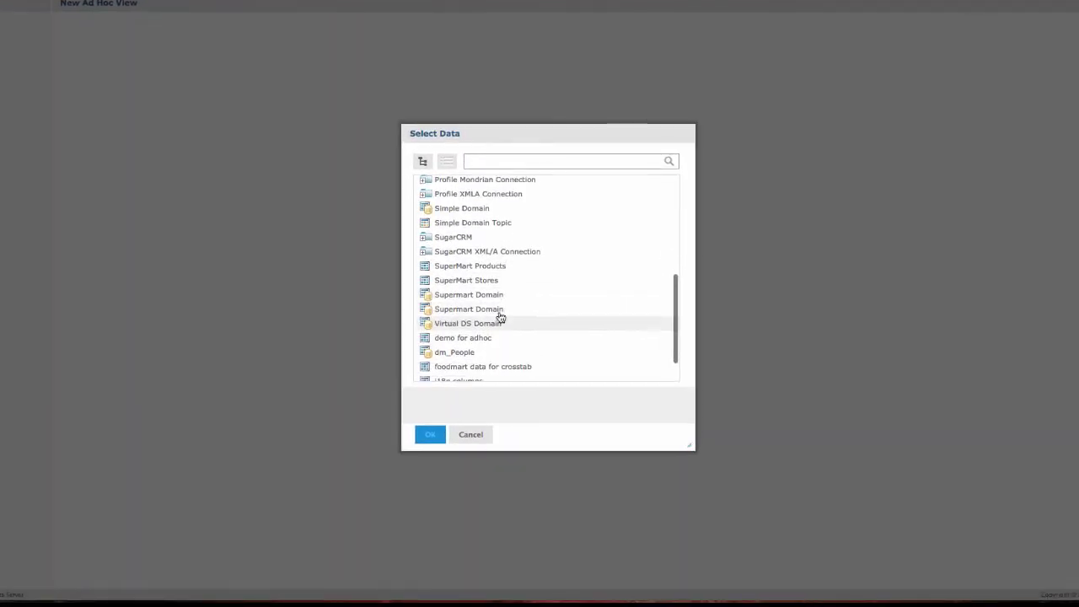
click(462, 353)
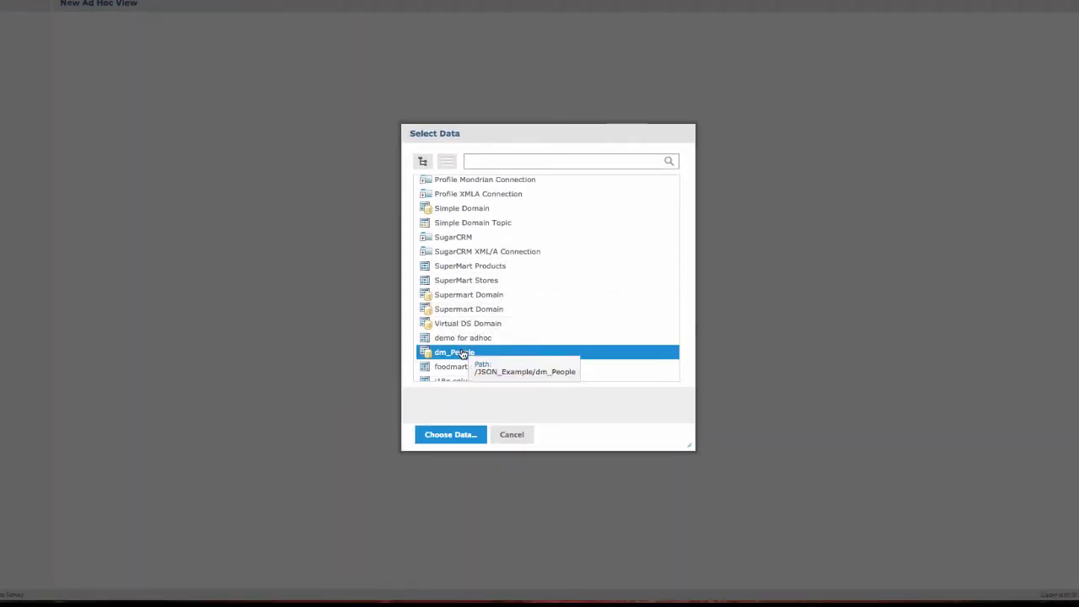
click(443, 435)
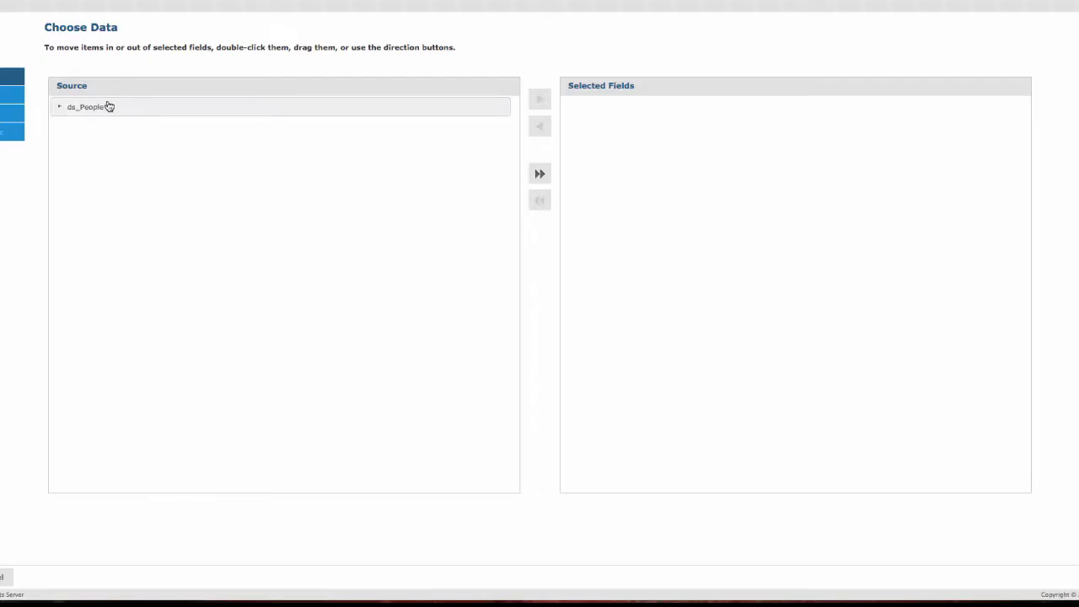
Add all five ds_People fields, ID through Postal_Code, to the selected fields
click(109, 106)
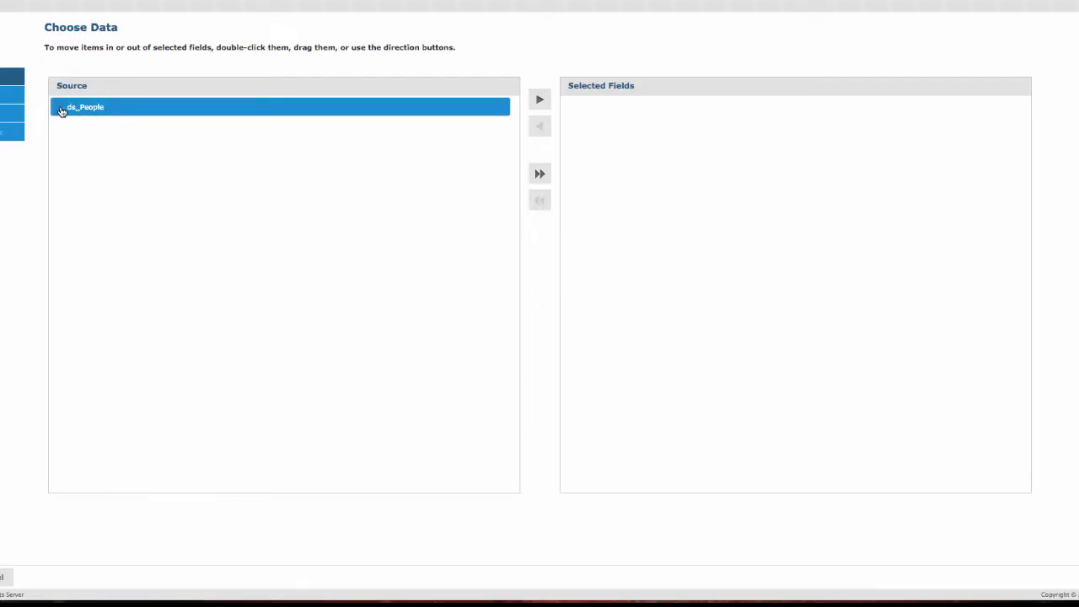
click(60, 110)
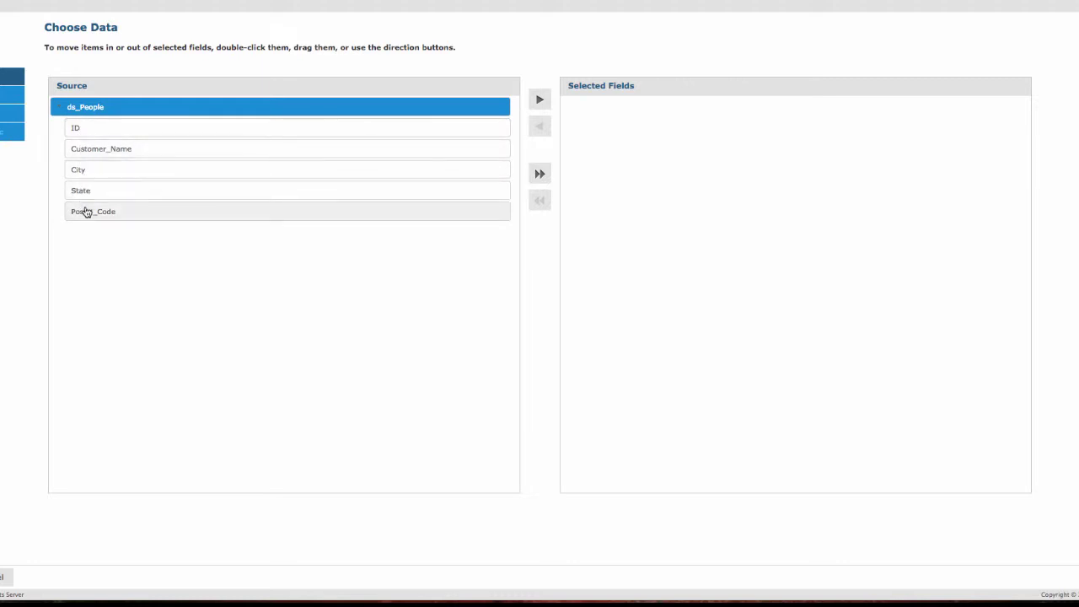
click(97, 131)
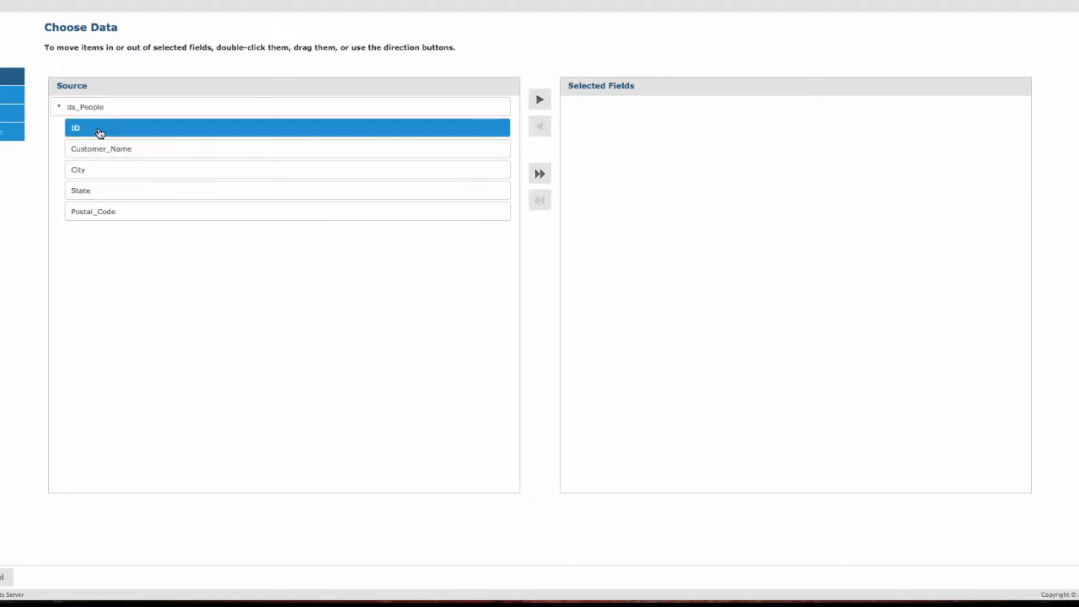
shift+click(96, 212)
click(539, 100)
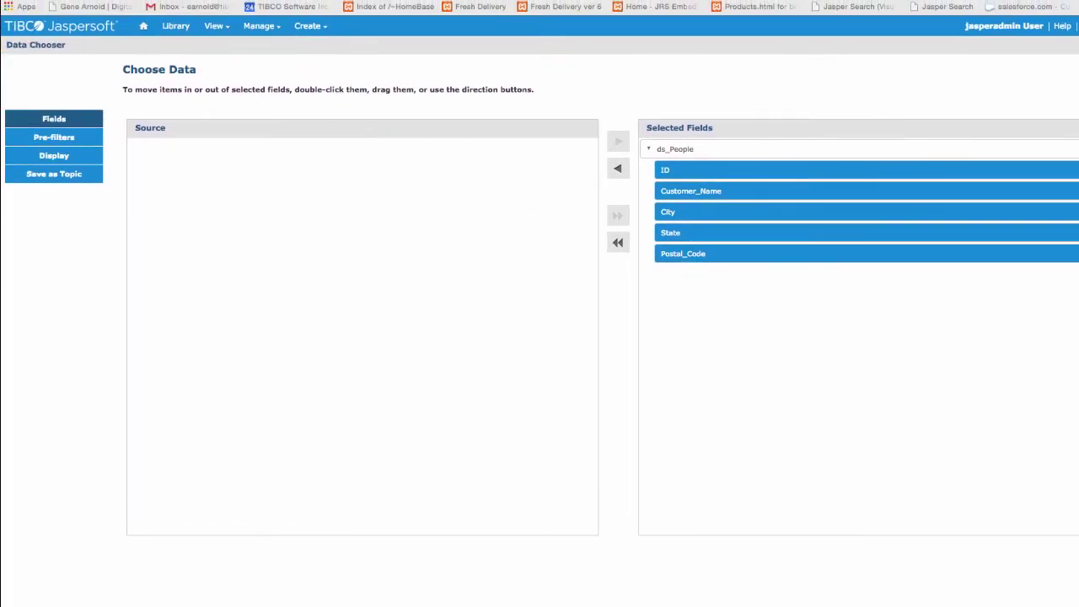
click(283, 444)
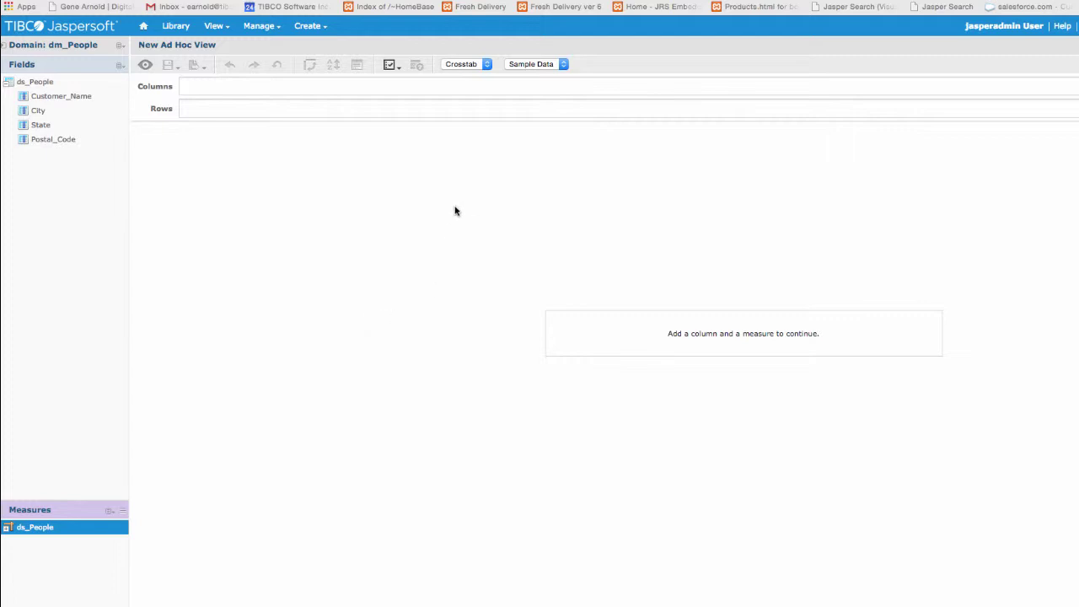
Switch the view to a chart showing the ID measure per State
click(8, 527)
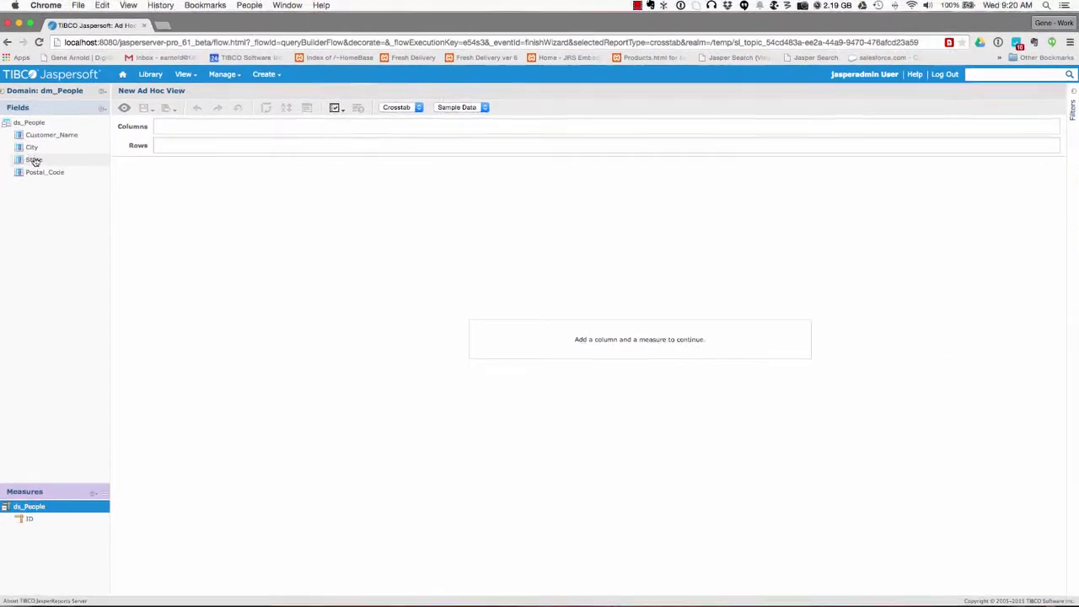
drag(38, 125, 164, 149)
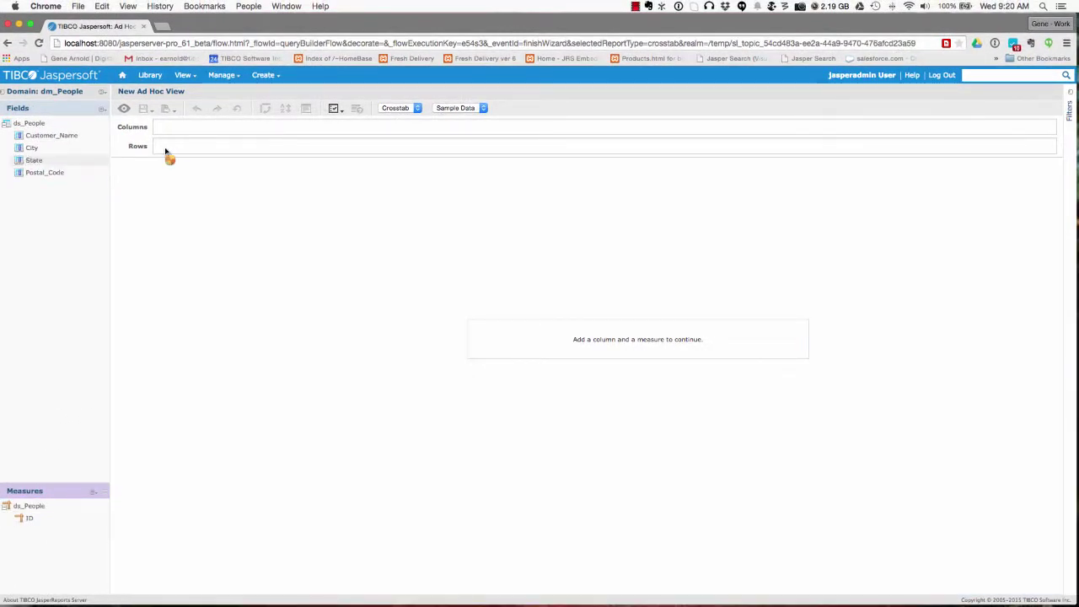
click(395, 108)
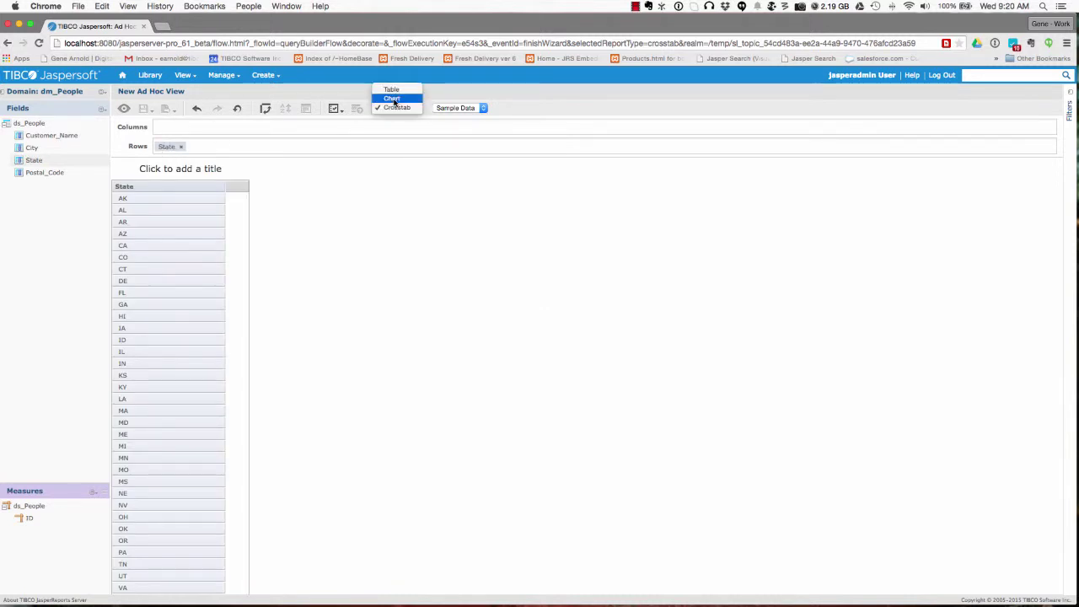
click(390, 98)
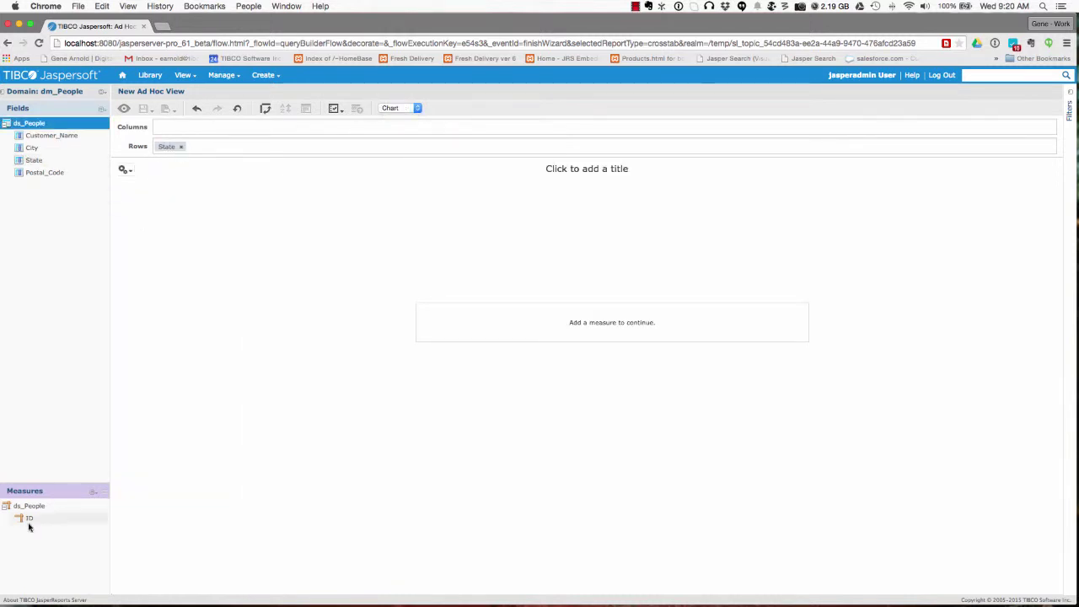
drag(28, 523, 179, 130)
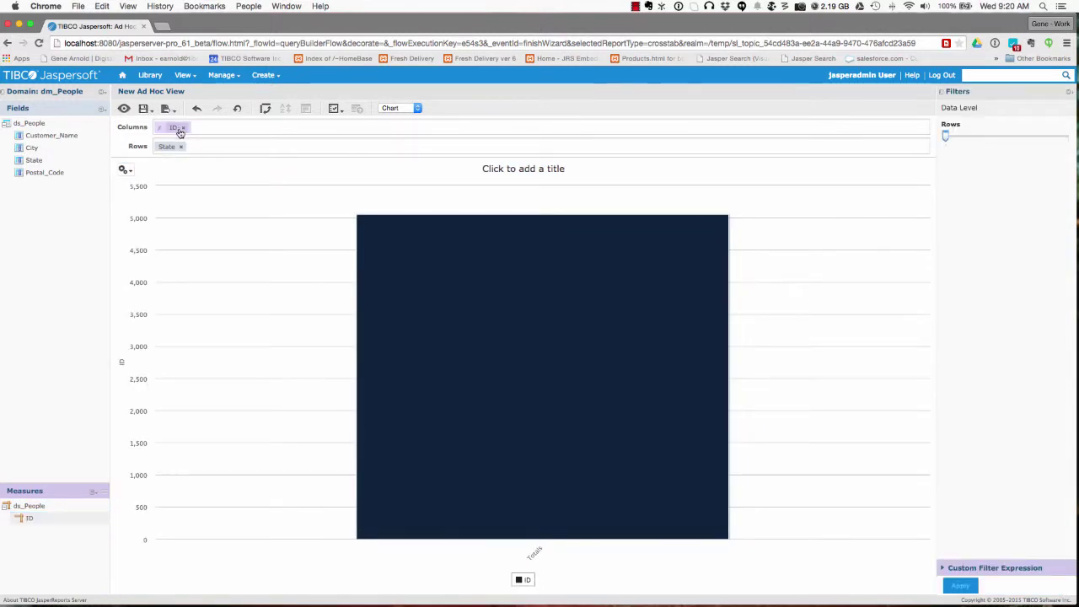
click(1065, 138)
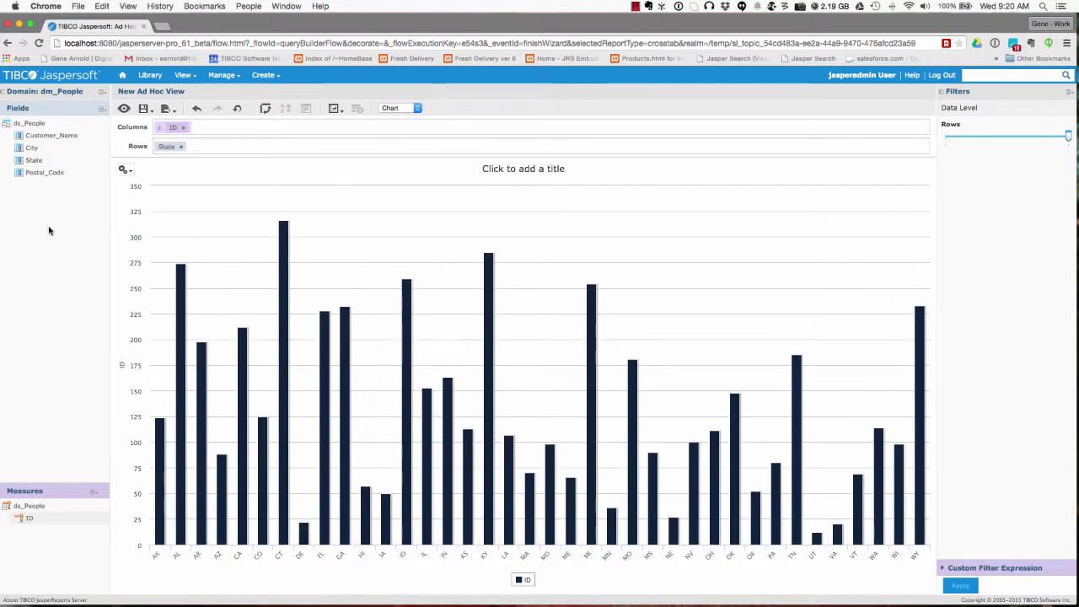
Filter State with 'is one of' the states AK through CT and apply it
click(33, 161)
right_click(33, 161)
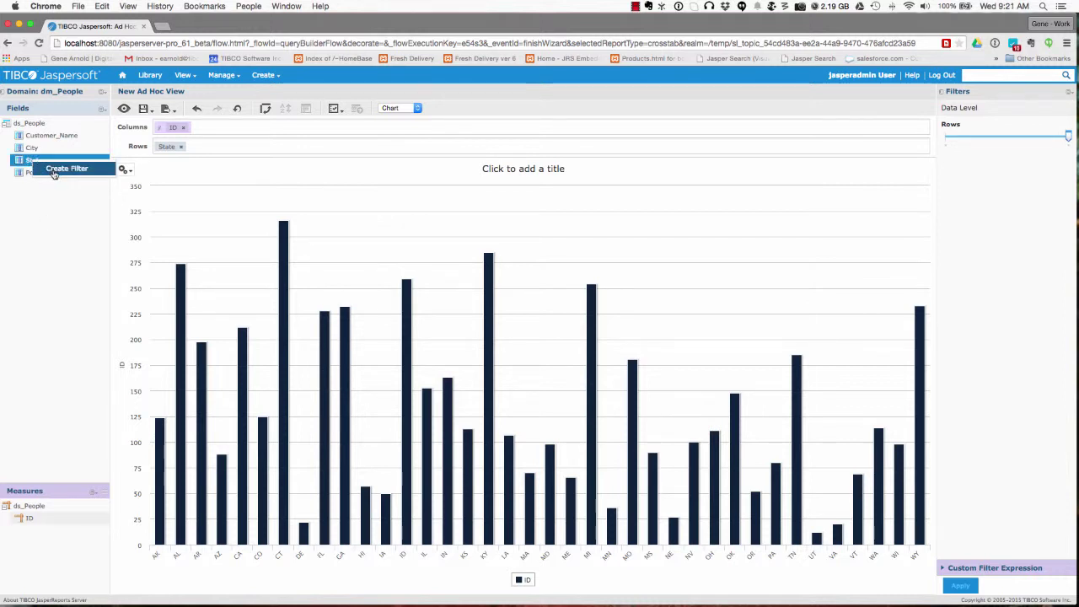
click(52, 174)
click(1042, 165)
click(1026, 174)
drag(976, 220, 976, 290)
click(960, 585)
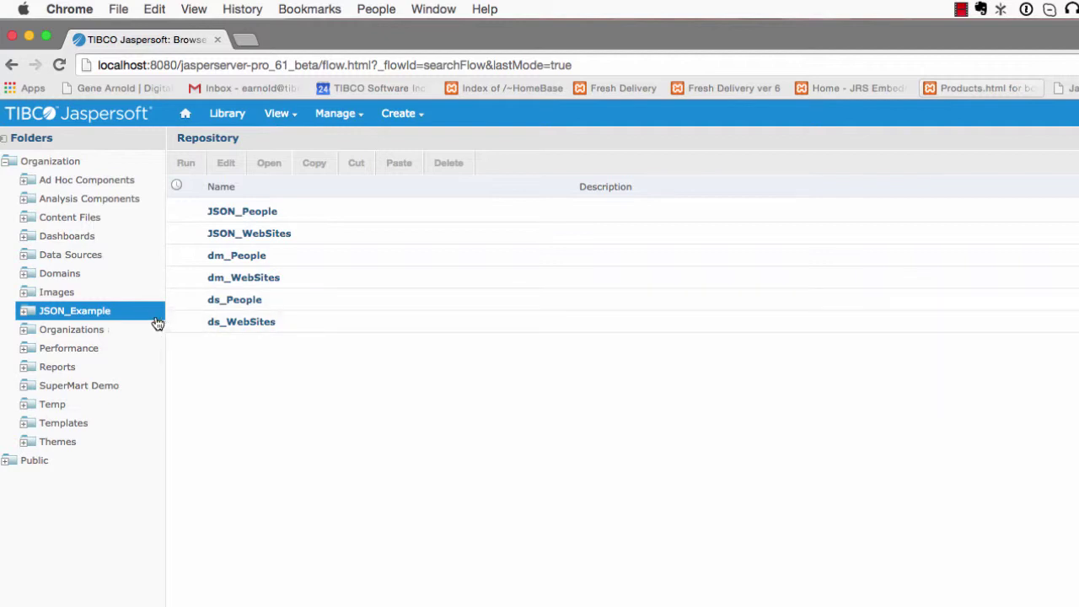
Add a Virtual Data Source in JSON_Example combining ds_People and ds_WebSites
right_click(113, 313)
mouse_move(158, 348)
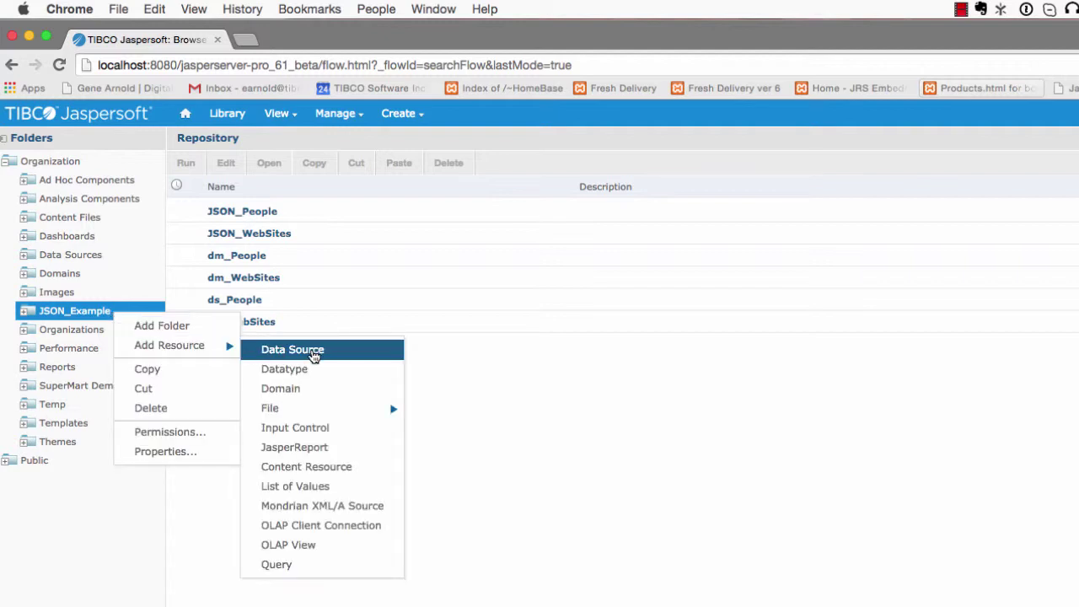
mouse_move(312, 405)
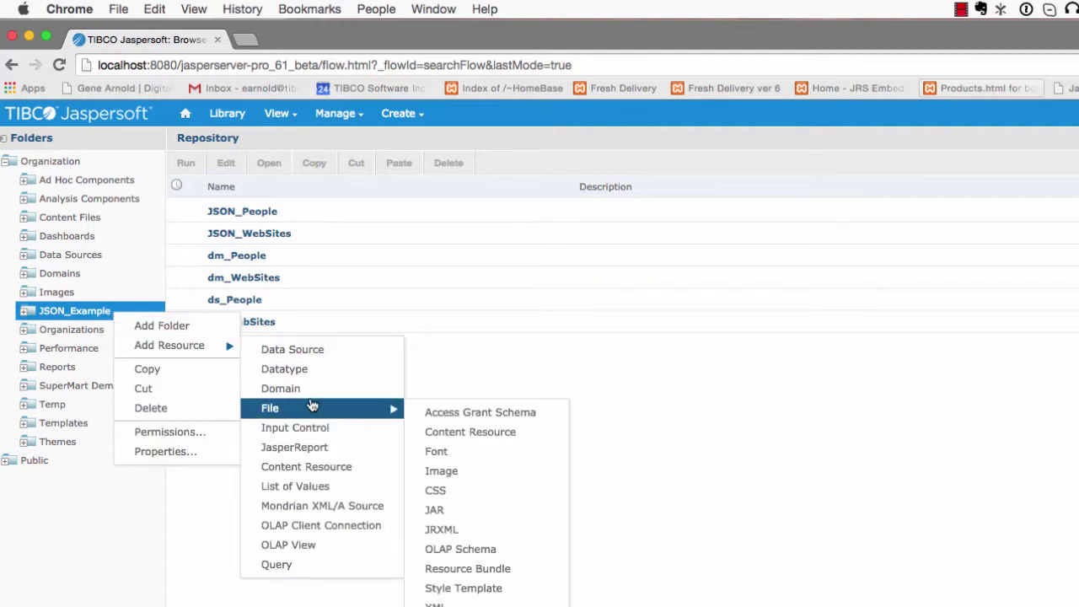
click(294, 349)
click(282, 246)
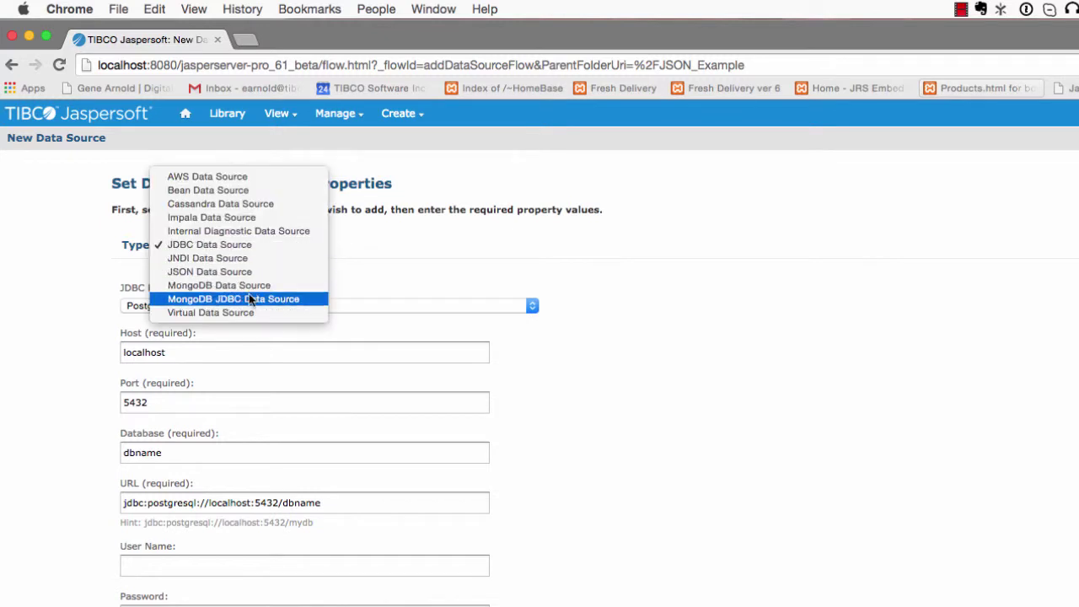
click(246, 311)
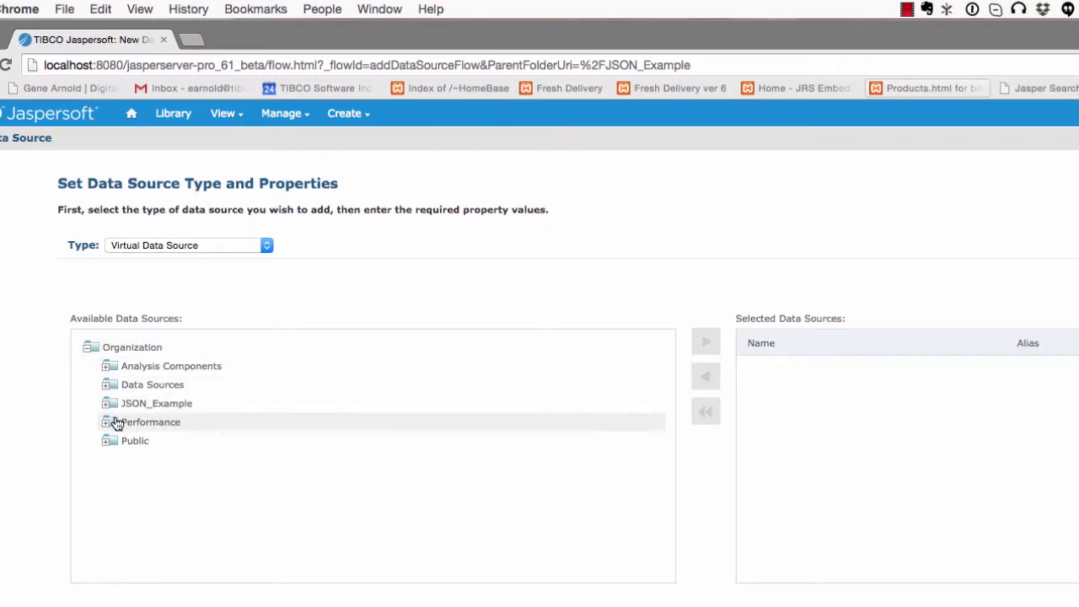
click(108, 404)
click(154, 426)
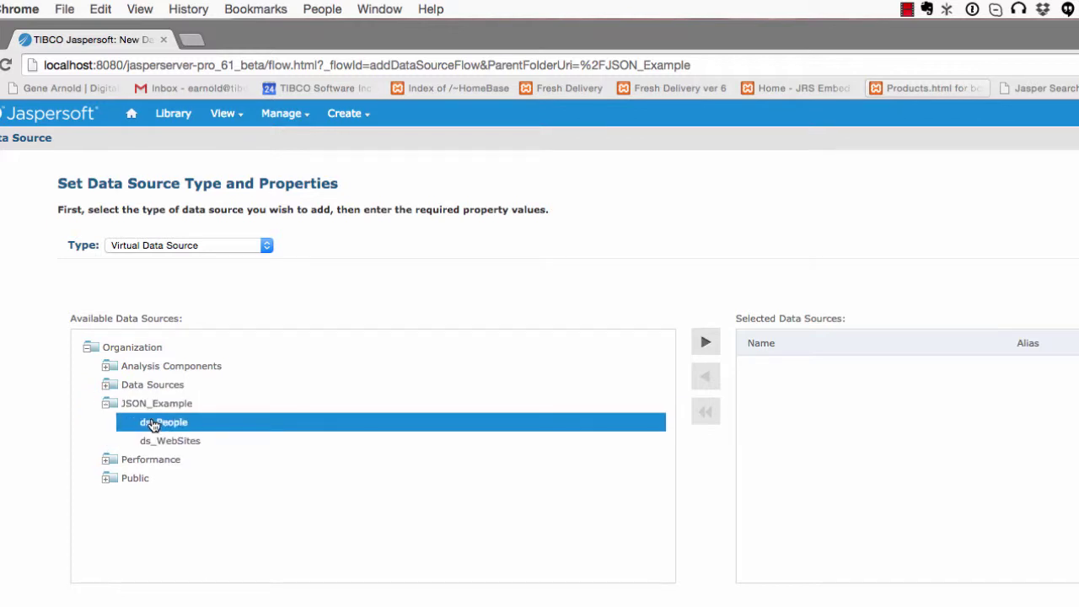
shift+click(155, 441)
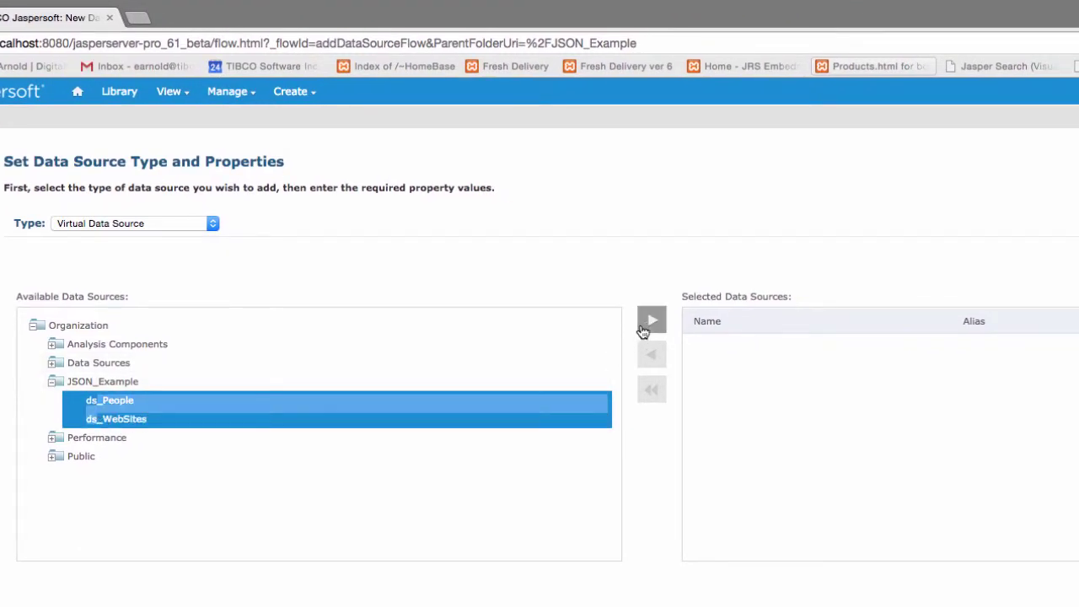
click(651, 319)
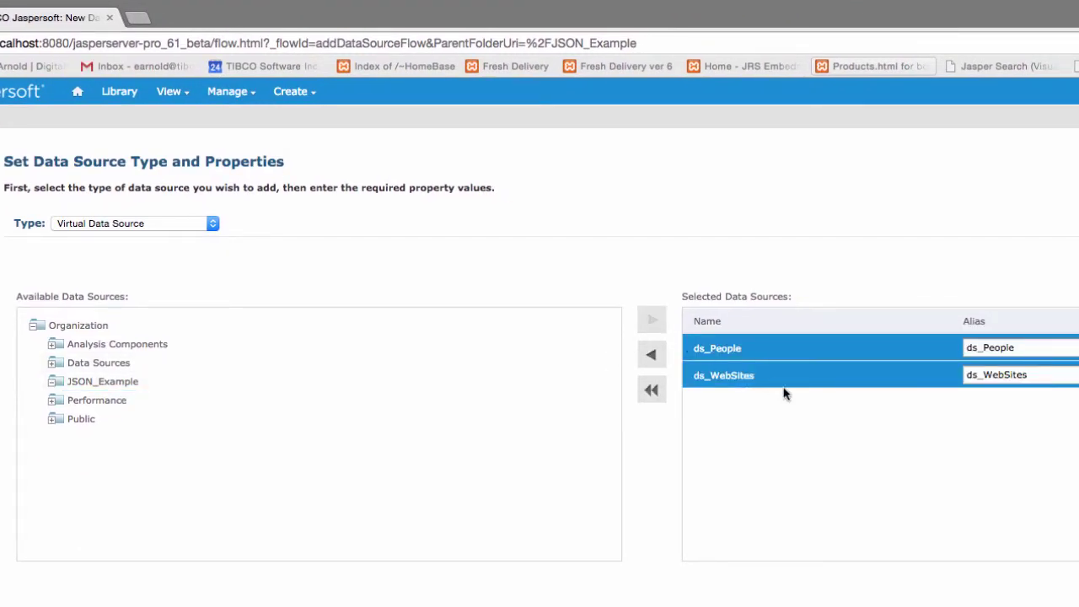
Rename the aliases to People and WebSites and save the virtual data source
click(982, 348)
key(BackSpace)
key(BackSpace)
key(BackSpace)
click(982, 375)
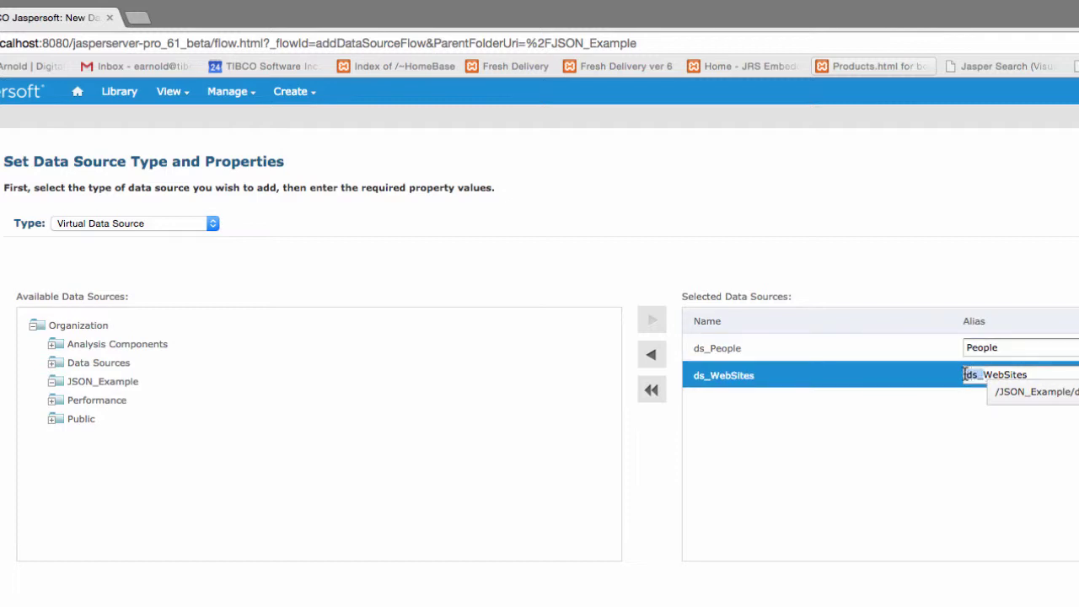
key(BackSpace)
key(BackSpace)
key(BackSpace)
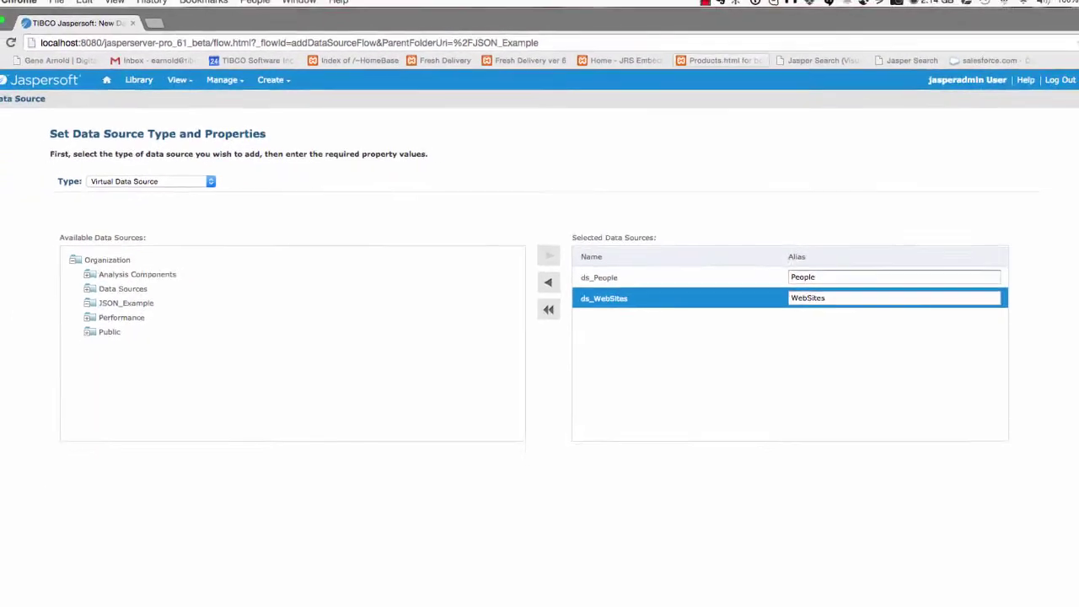
click(33, 587)
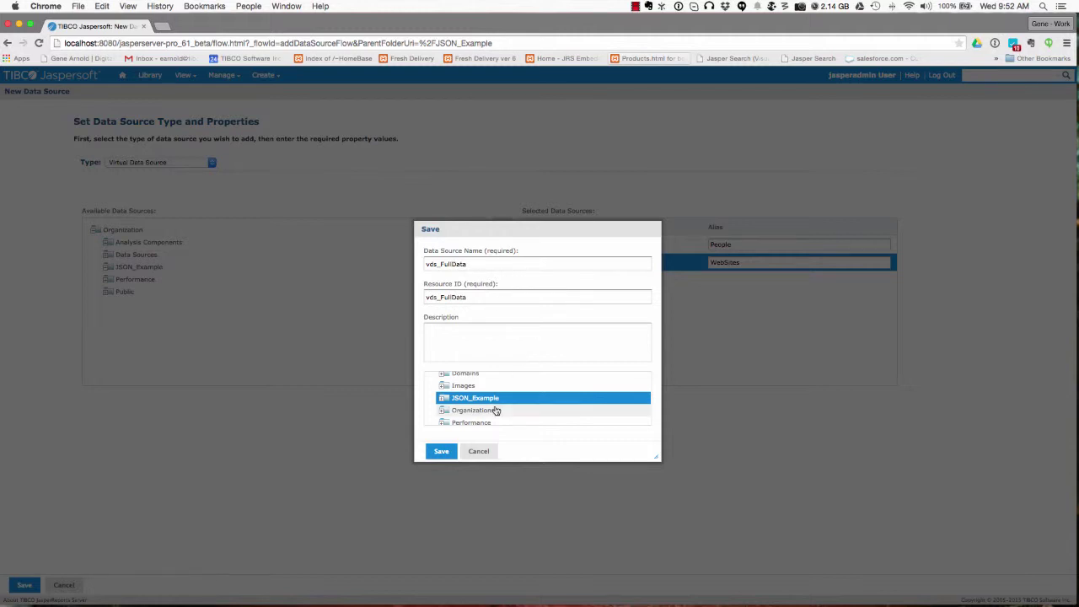
Confirm saving the virtual data source as vds_FullData into the JSON_Example folder
click(443, 451)
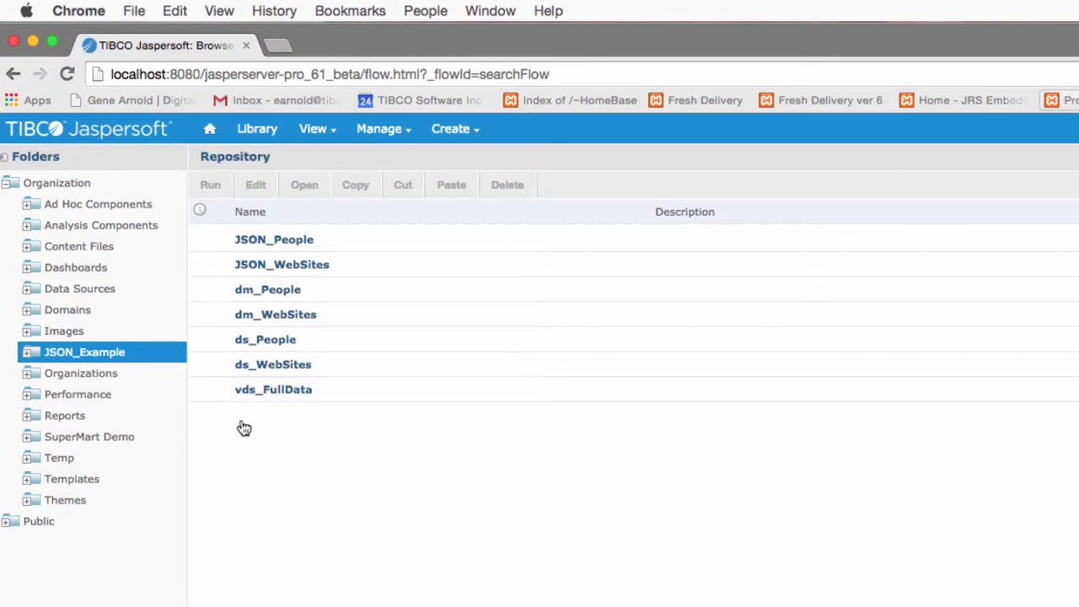
Add a new Domain resource in JSON_Example named dm_FullData
right_click(126, 354)
mouse_move(159, 393)
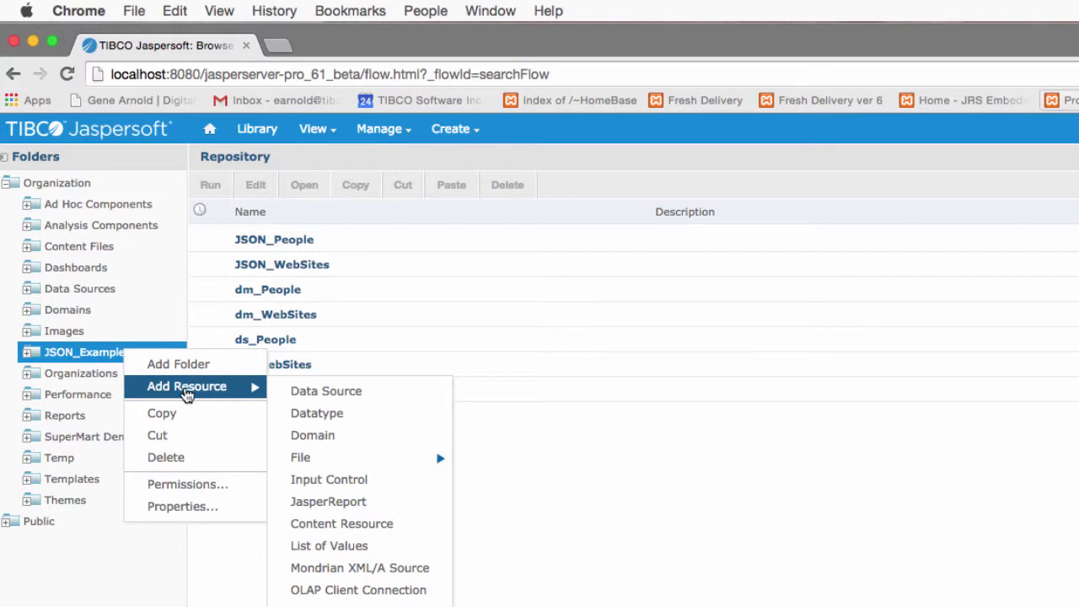
click(346, 435)
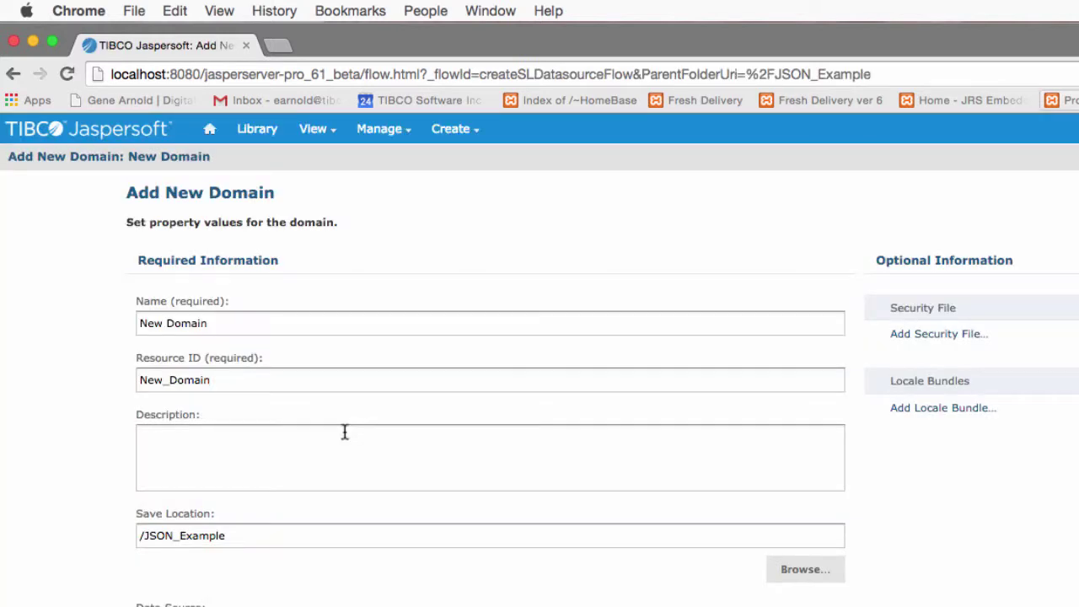
drag(237, 325, 107, 322)
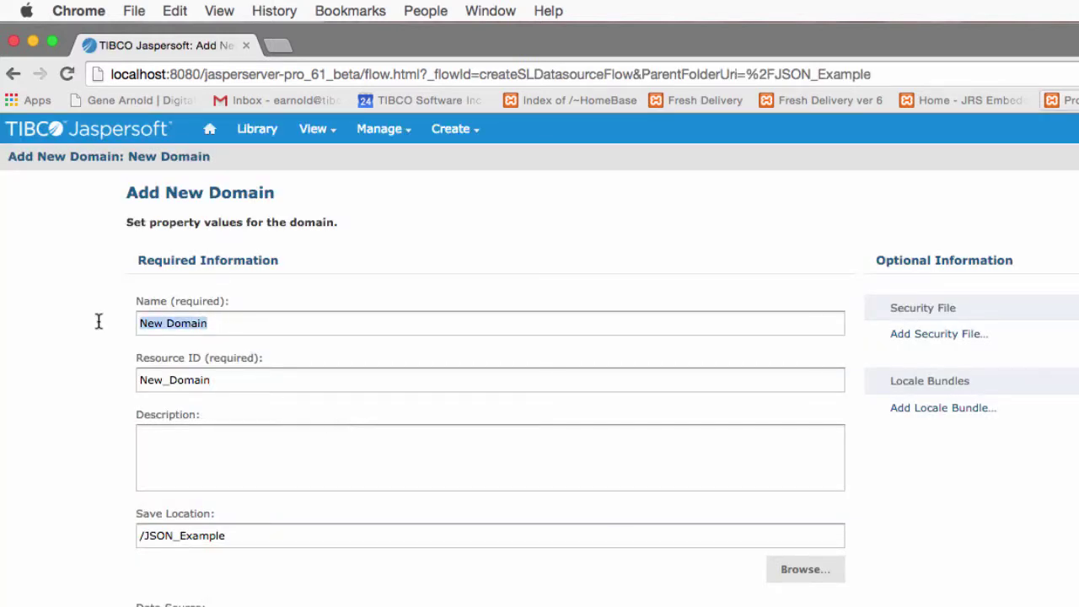
text(dm)
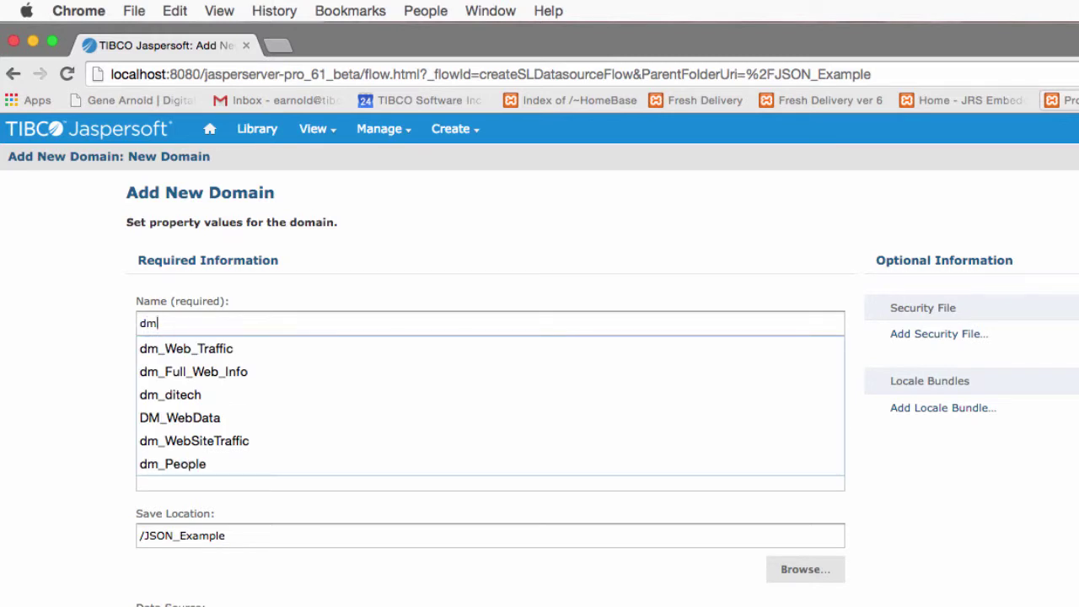
text(_FullData)
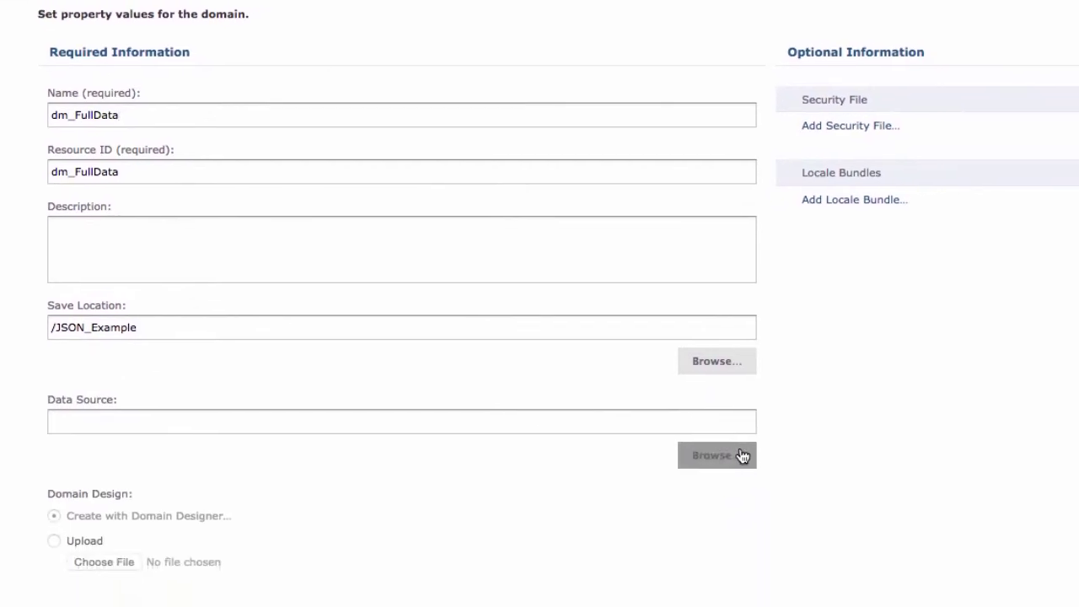
Set the domain's data source to /JSON_Example/vds_FullData
click(832, 606)
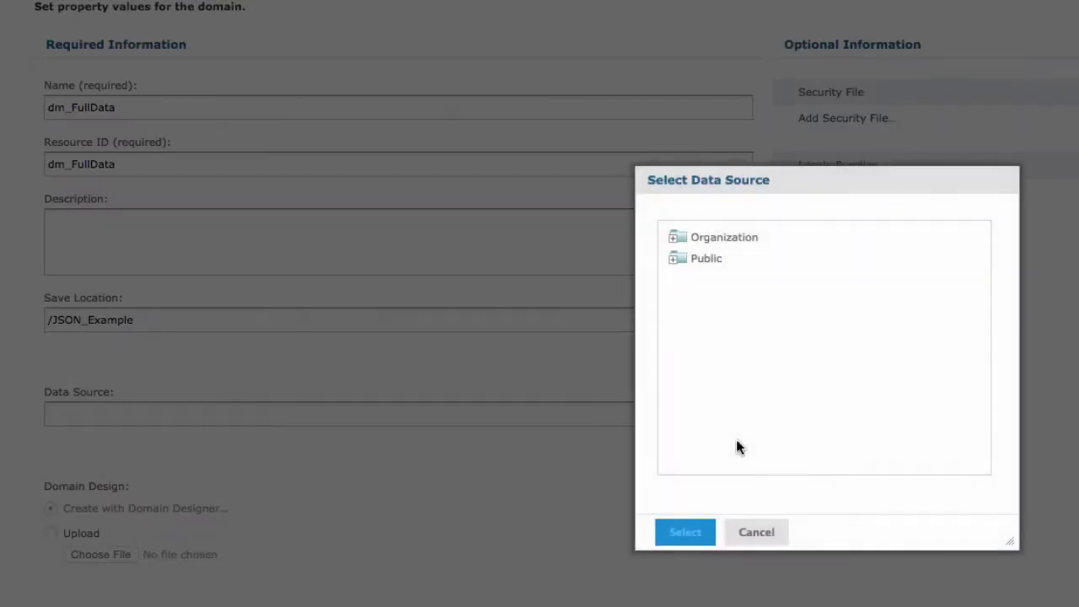
click(675, 239)
click(699, 303)
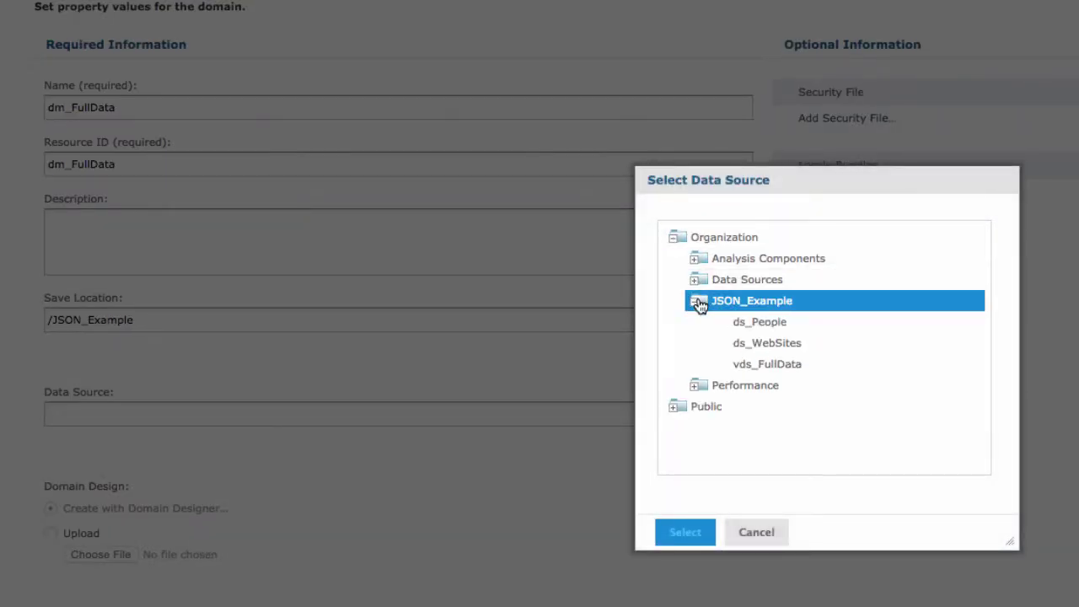
click(762, 366)
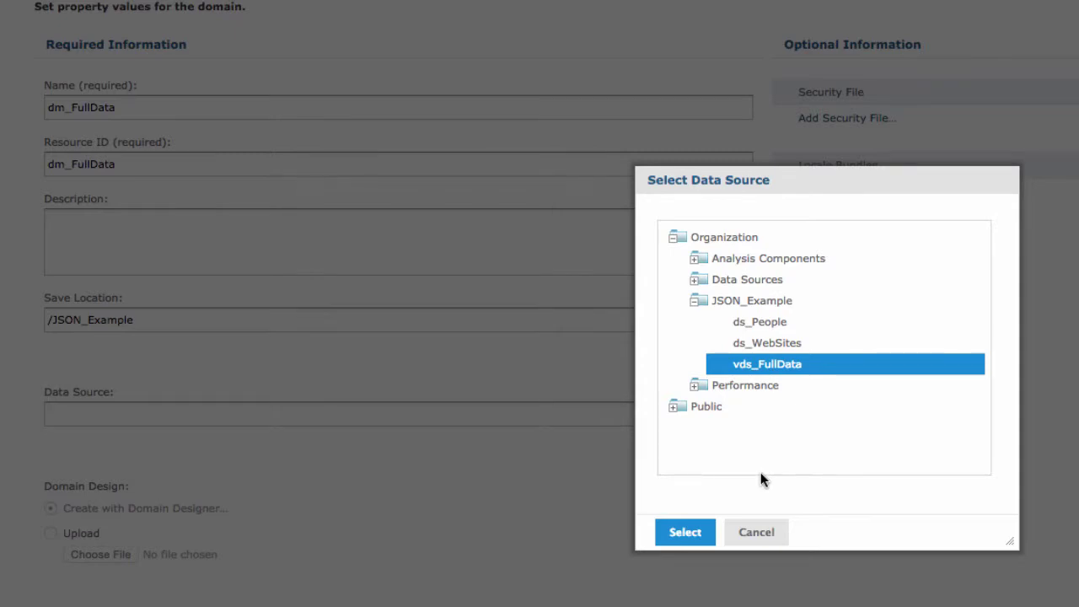
click(687, 532)
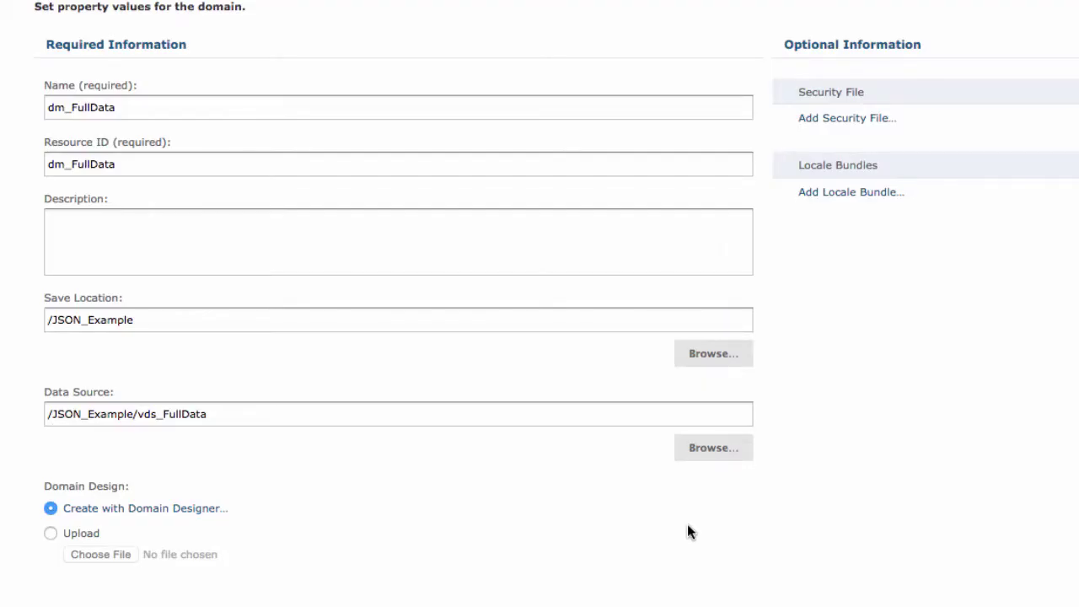
Open the designer with the People and WebSites schemas and select People_MyTable and WebSites_MyTable
click(188, 515)
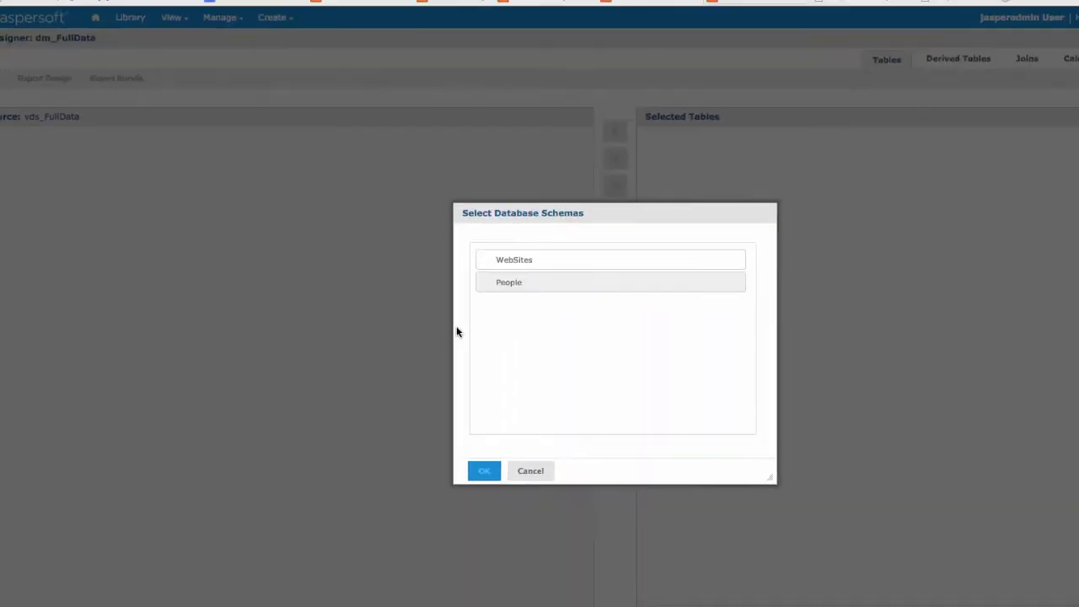
click(813, 247)
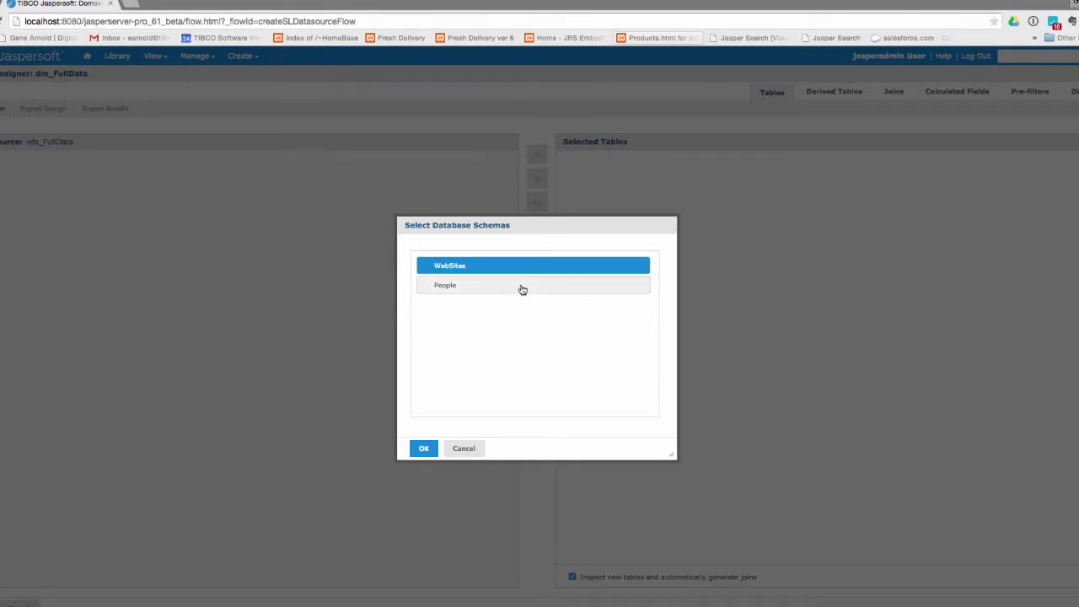
click(520, 289)
click(424, 448)
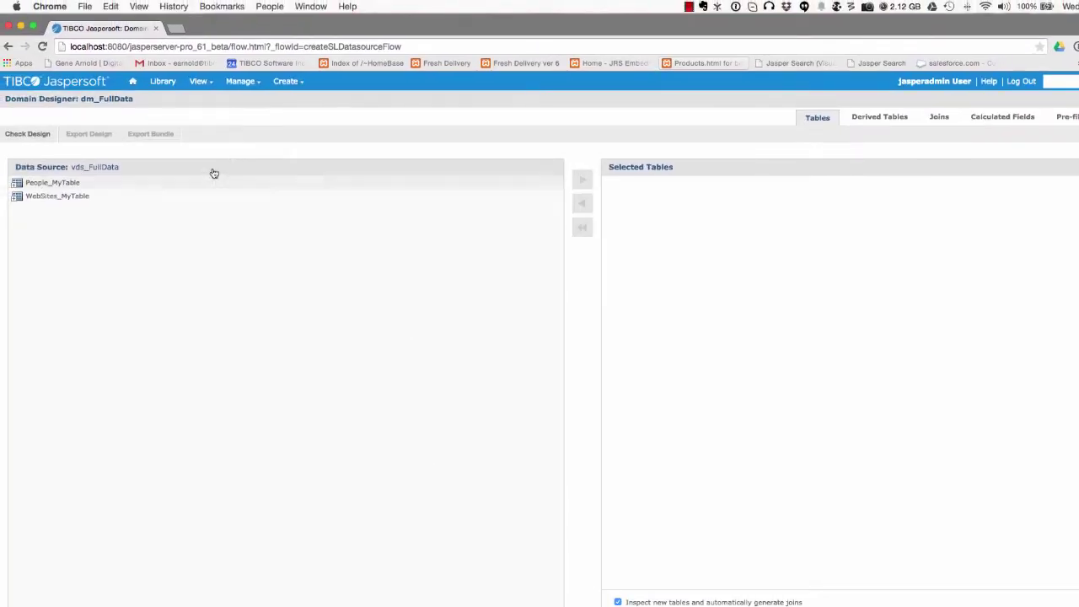
click(58, 185)
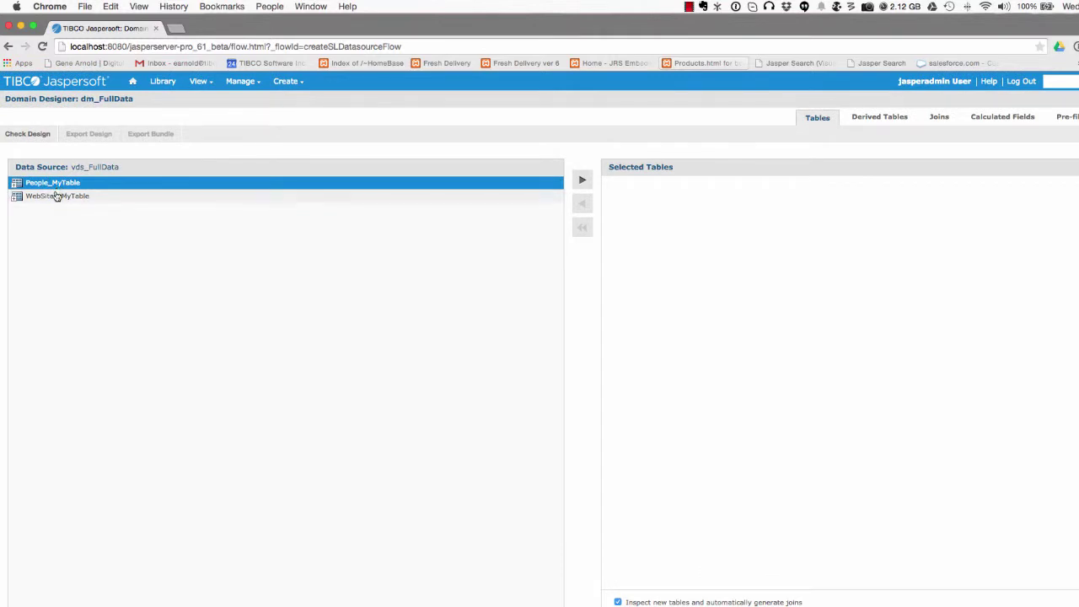
shift+click(56, 196)
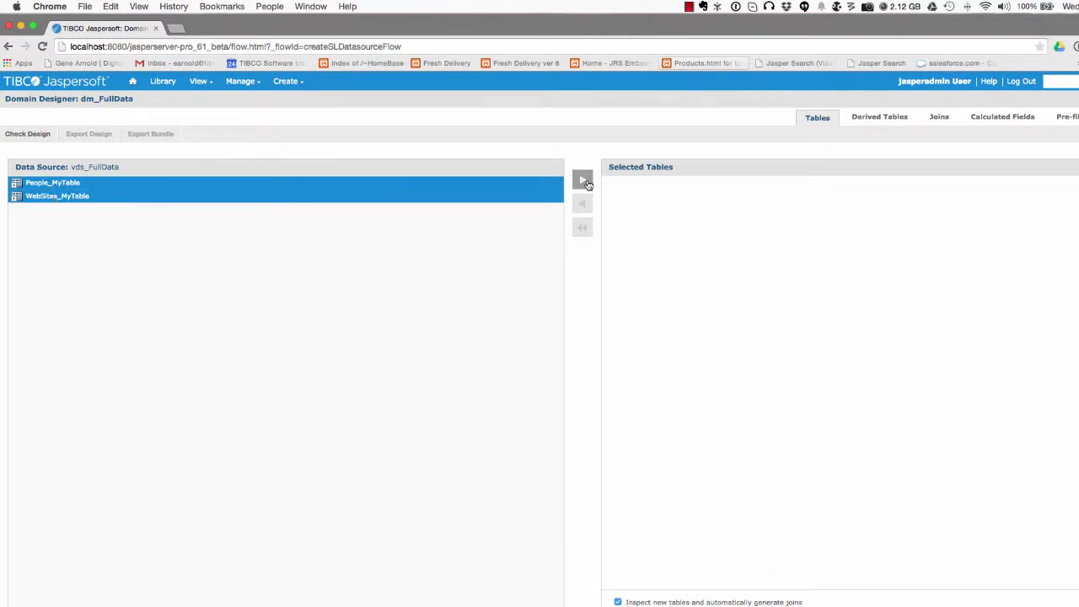
click(582, 180)
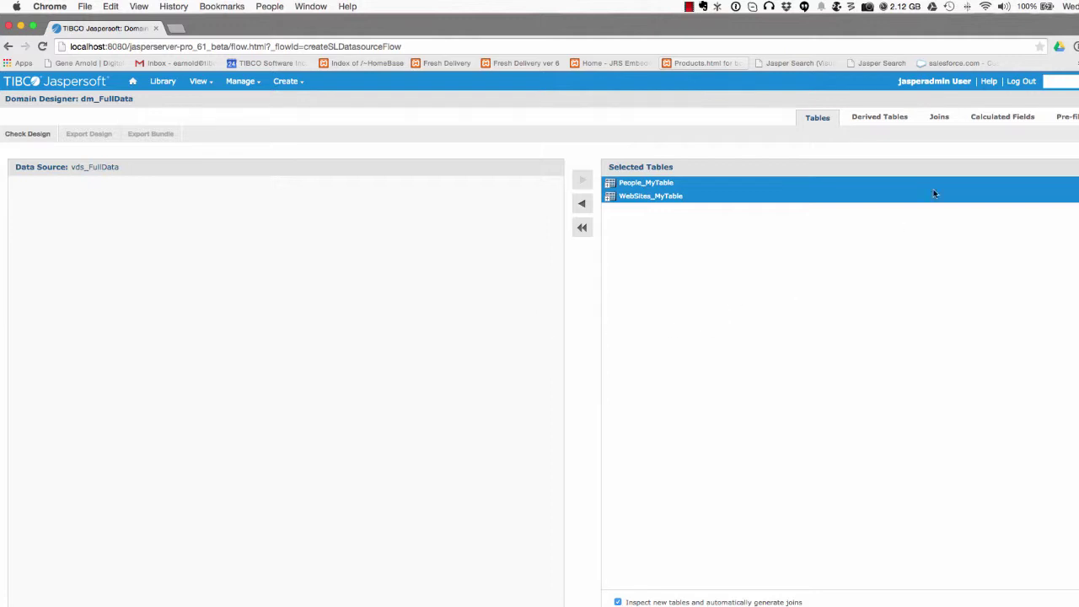
Join People_MyTable's ID field to WebSites_MyTable's customer_id field on the Joins tab
click(943, 119)
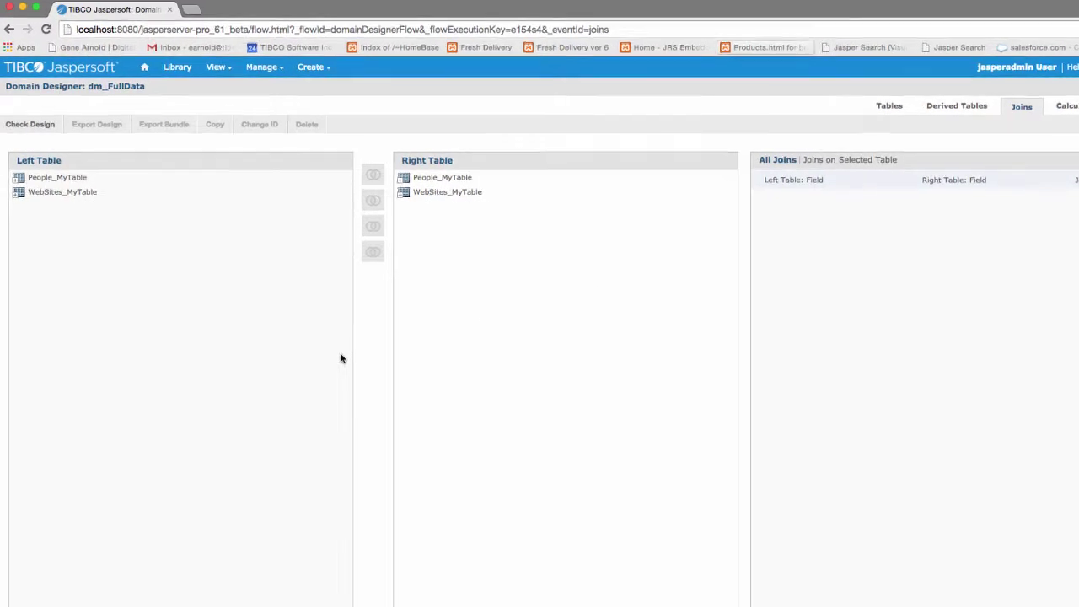
click(18, 181)
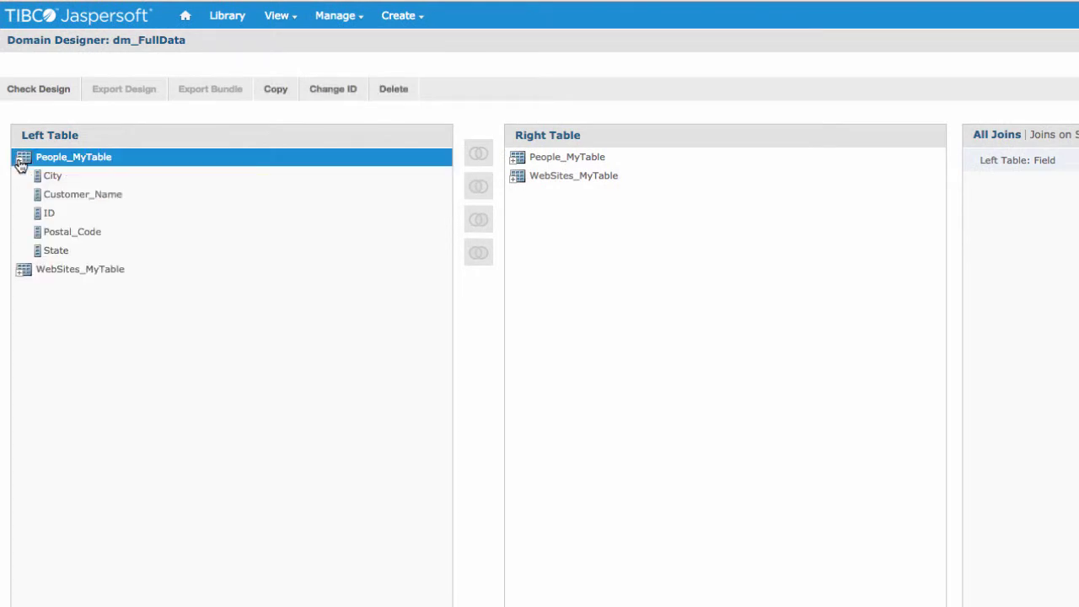
click(513, 181)
click(64, 215)
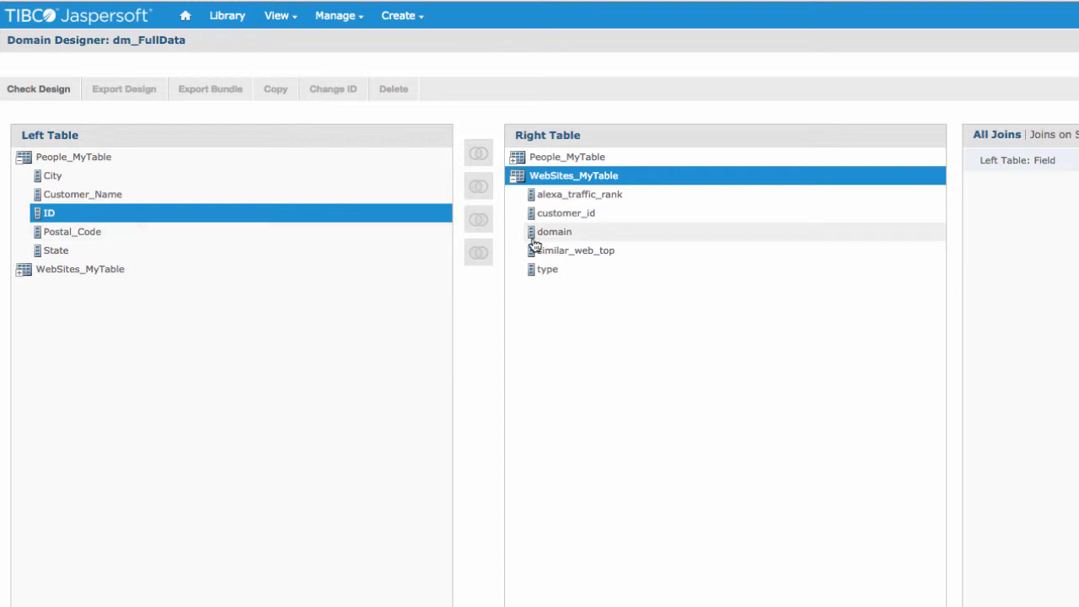
click(545, 214)
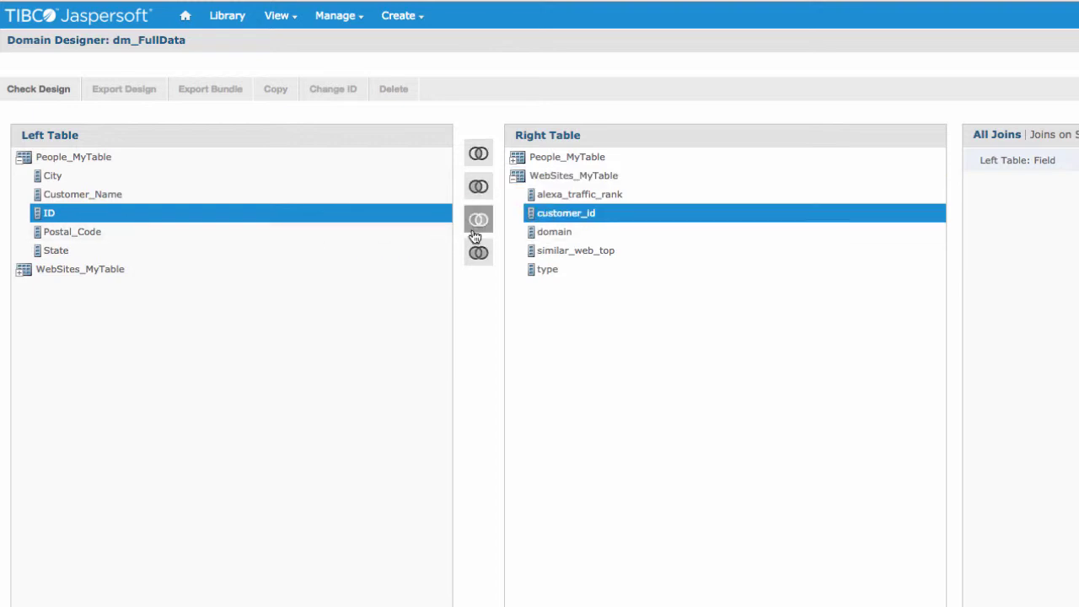
click(474, 192)
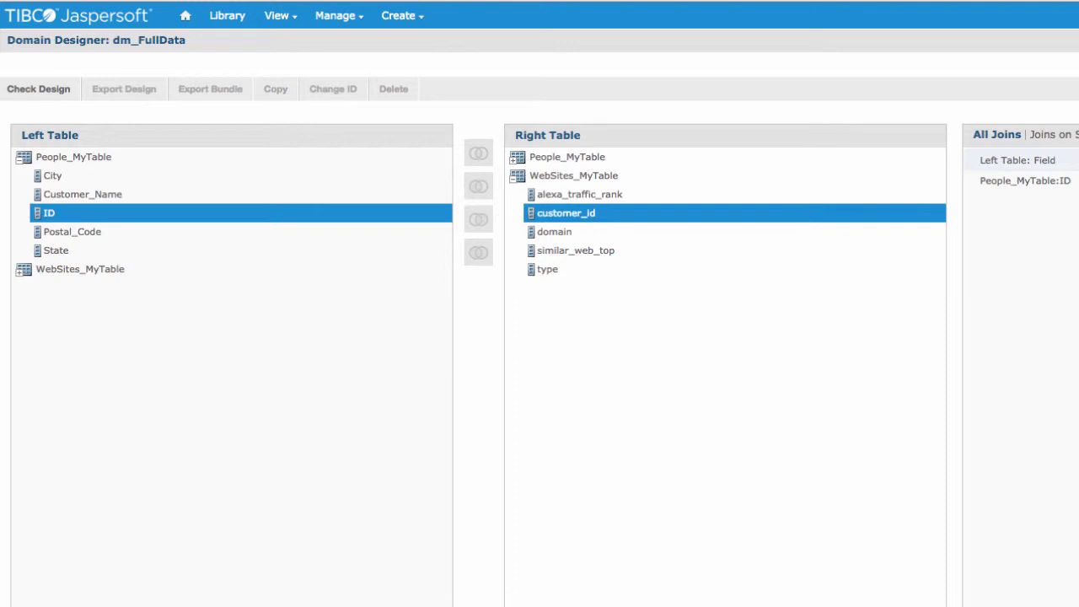
Add People_MyTable and WebSites_MyTable from JoinTree_1 as display sets, then finish the designer
click(1042, 108)
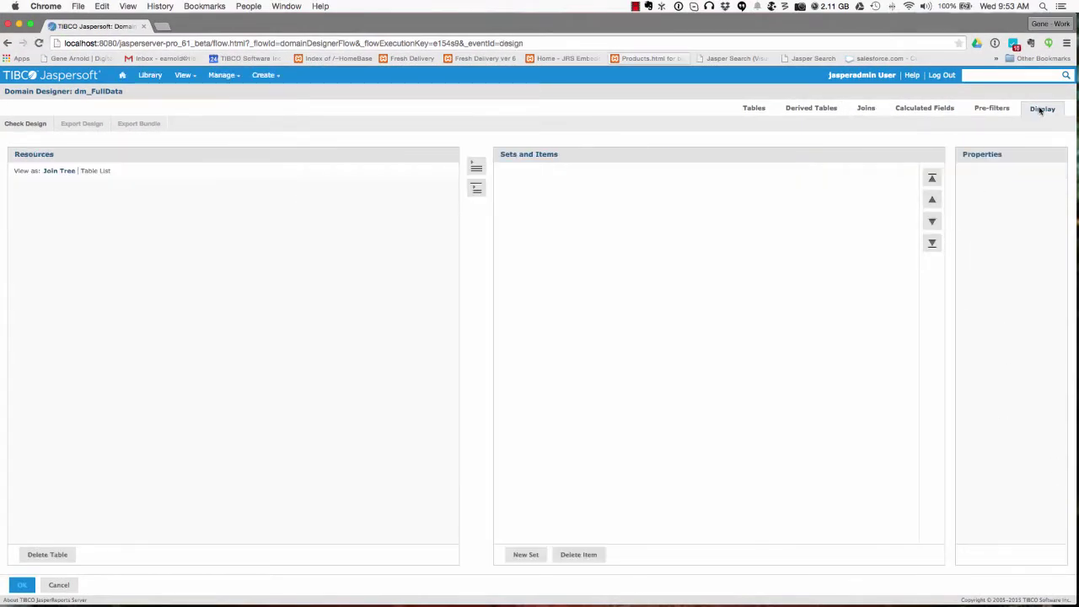
click(13, 189)
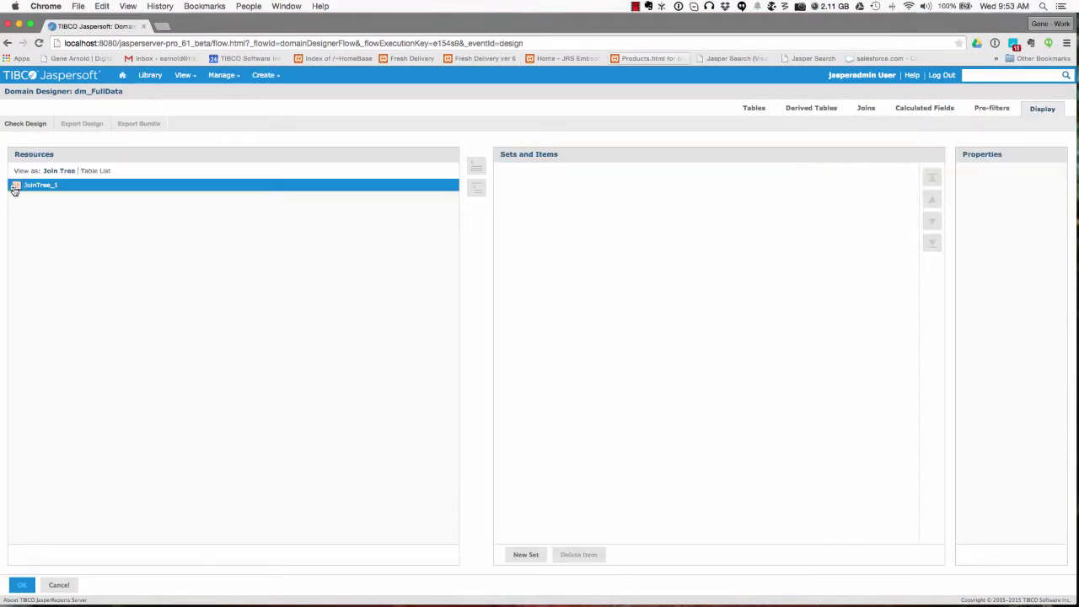
click(13, 189)
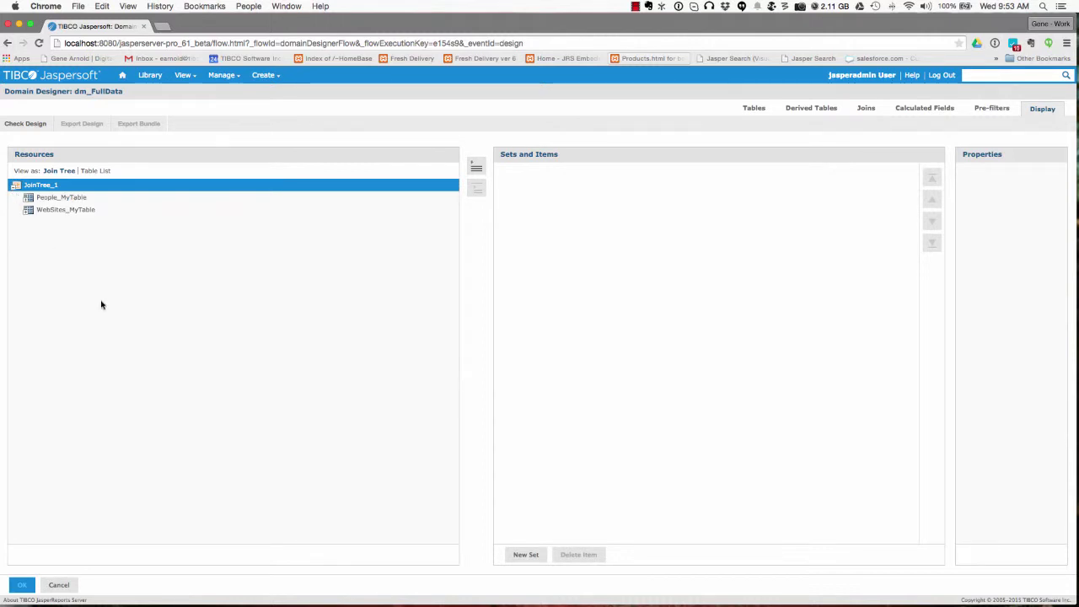
click(48, 200)
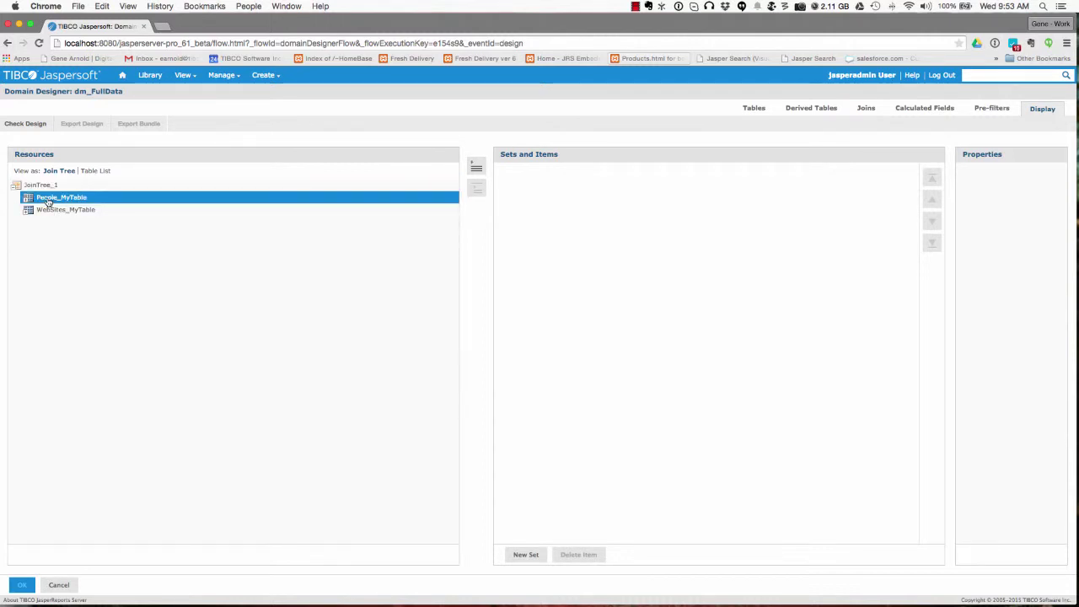
click(476, 167)
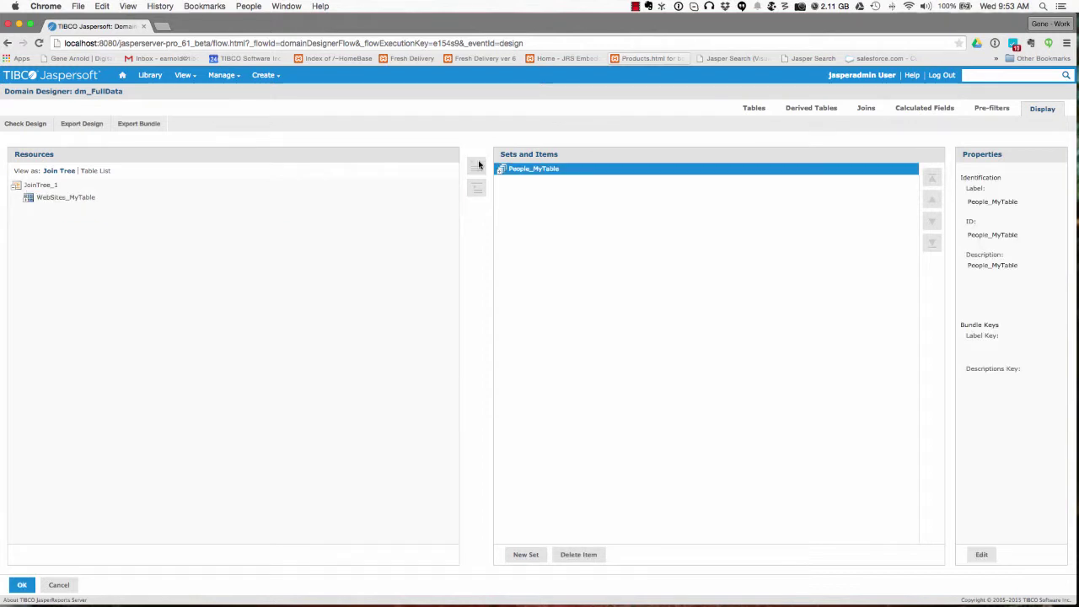
click(72, 198)
click(476, 167)
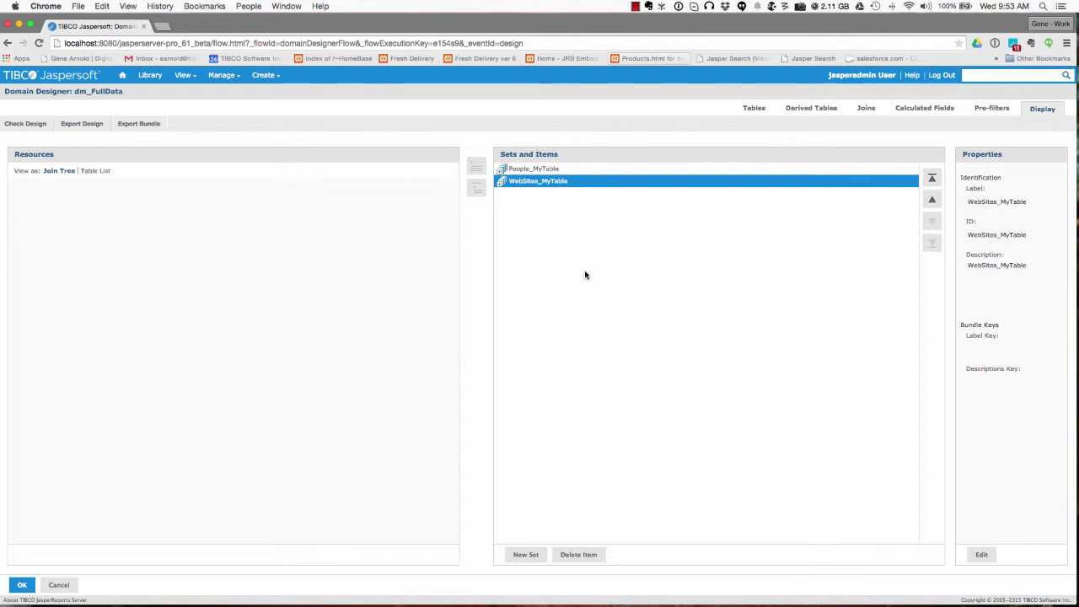
click(24, 586)
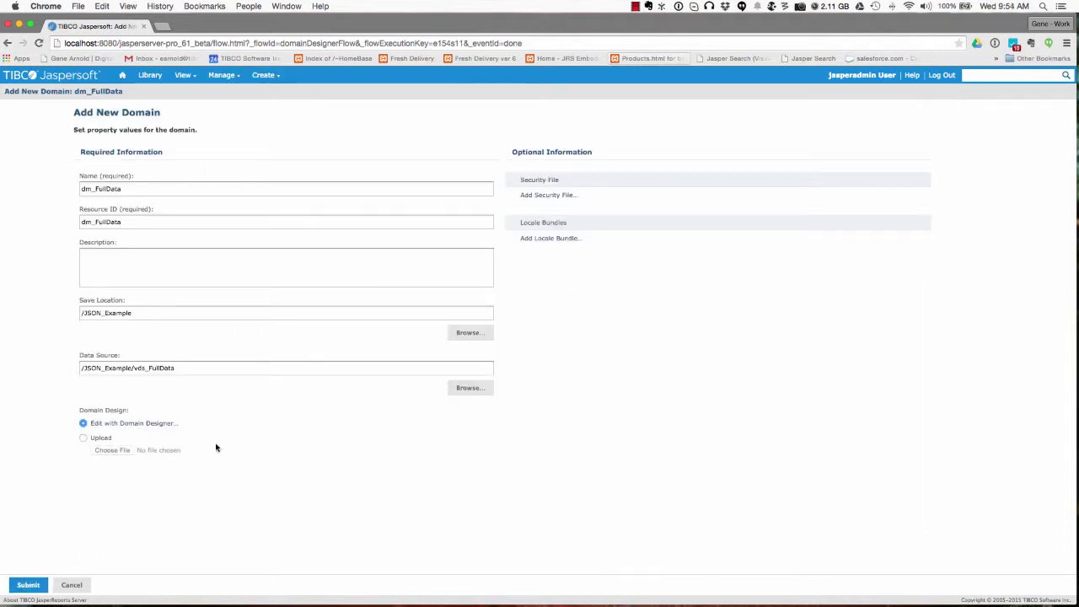
Submit the dm_FullData domain to save it in the JSON_Example folder
click(38, 584)
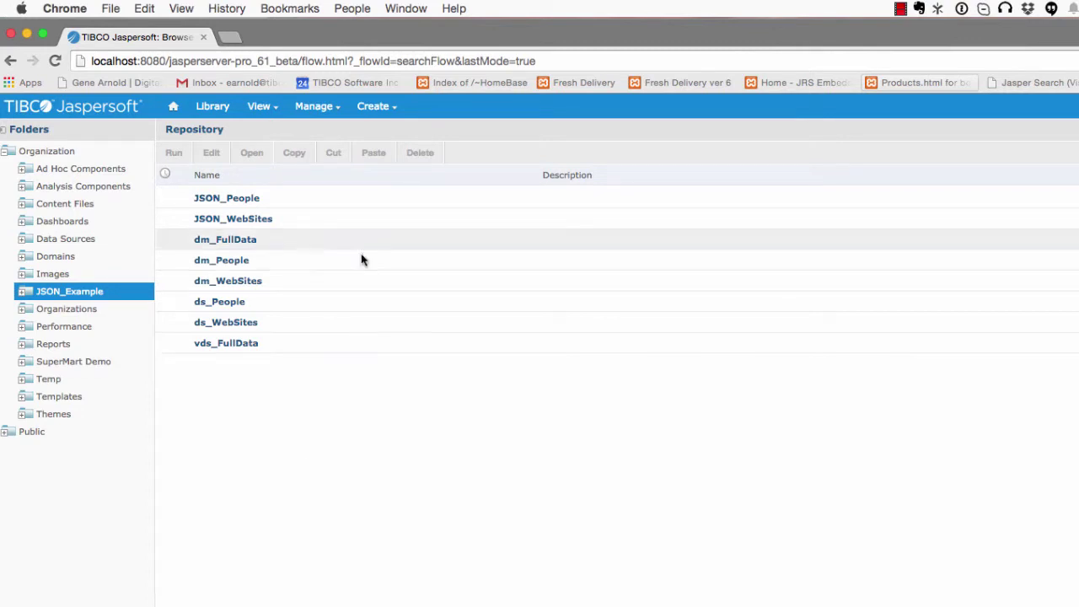
Create an Ad Hoc View on dm_FullData, adding all fields from both joined tables
mouse_move(373, 106)
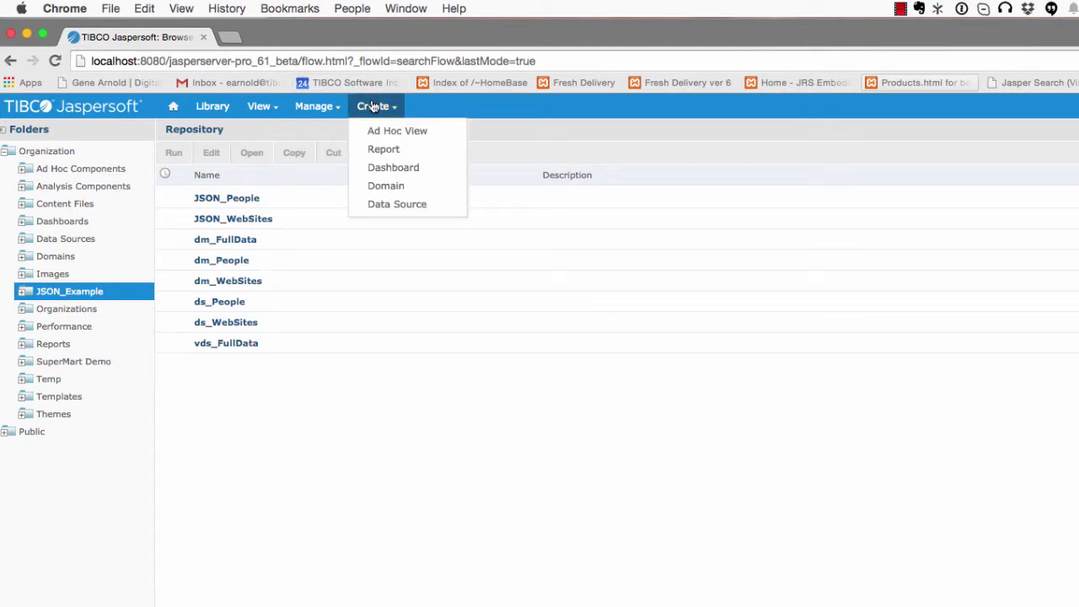
click(375, 131)
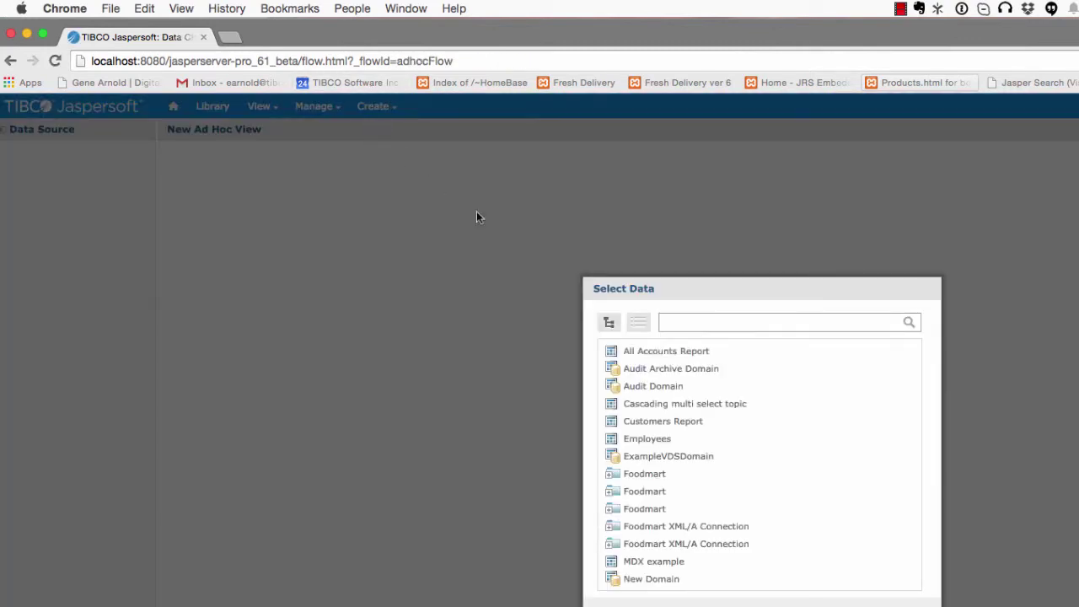
scroll(753, 473, down, 3)
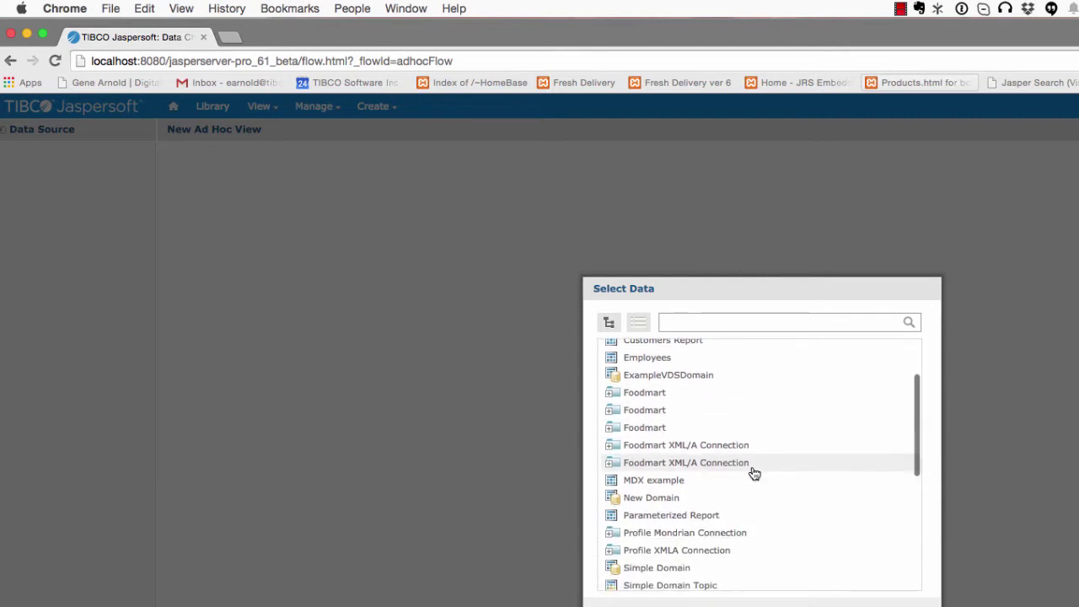
scroll(755, 474, down, 8)
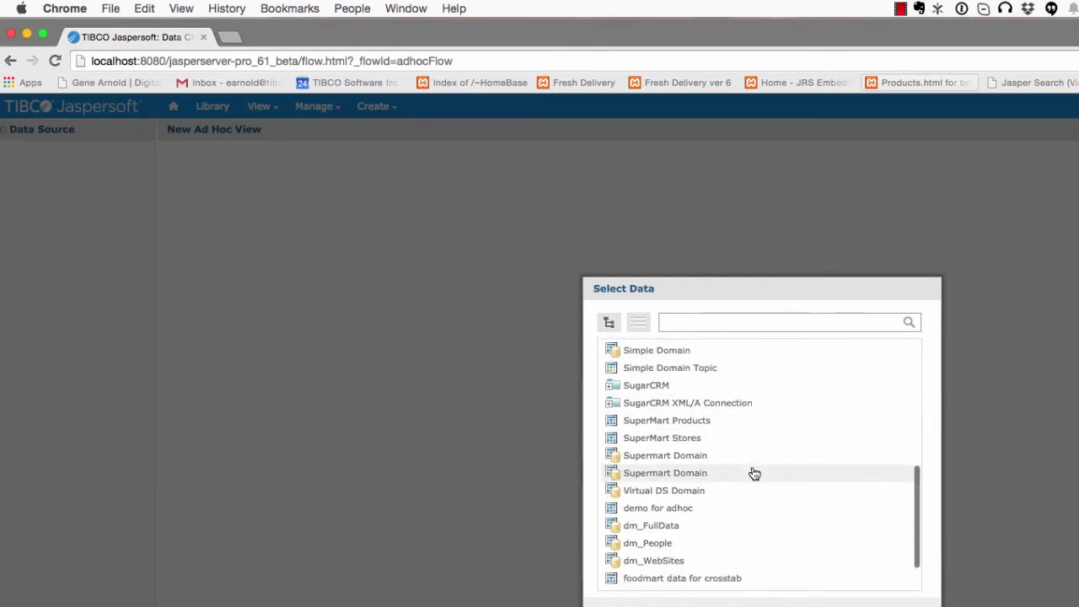
click(645, 519)
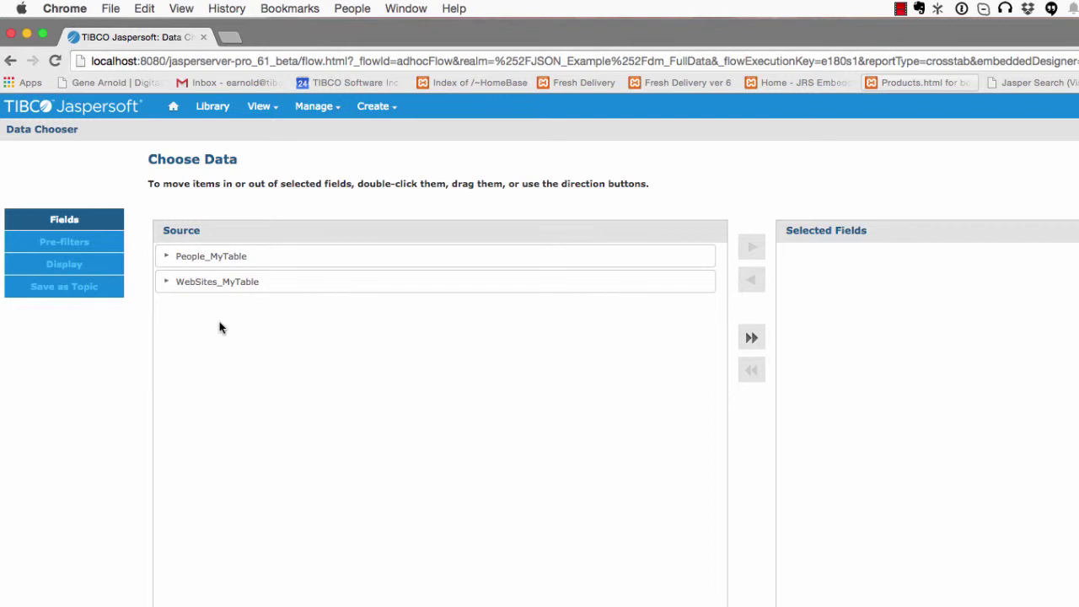
click(751, 337)
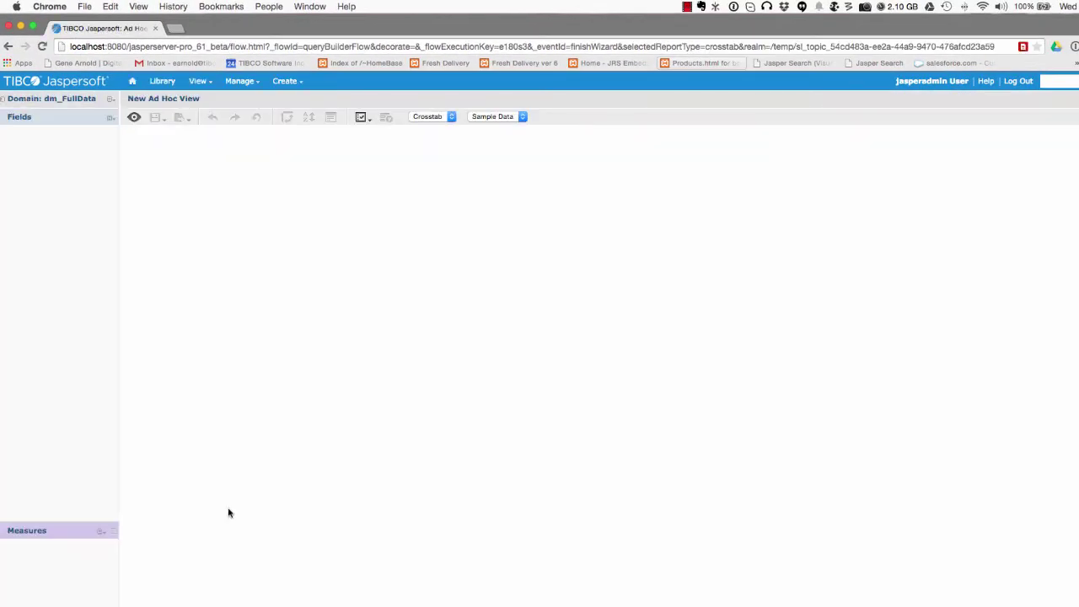
Switch the view to Table and add Customer_Name and domain as columns
click(423, 117)
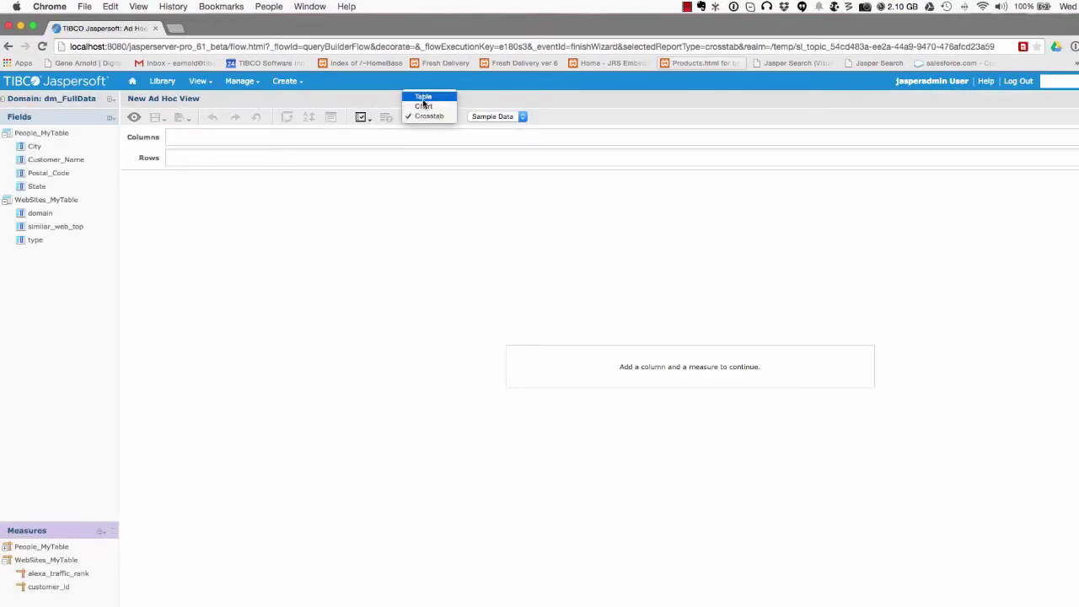
click(423, 98)
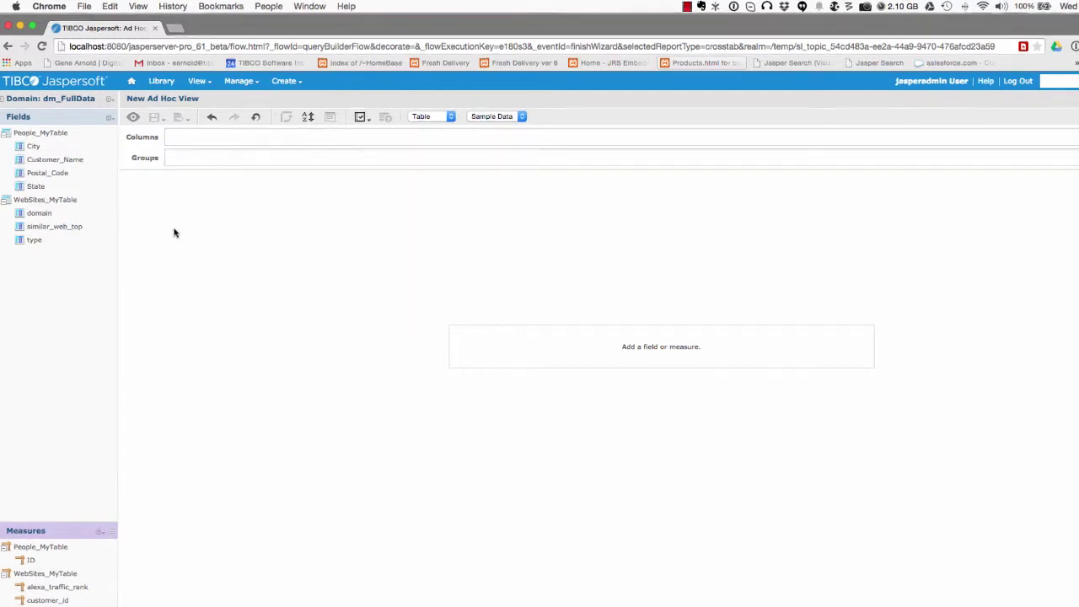
drag(53, 160, 145, 161)
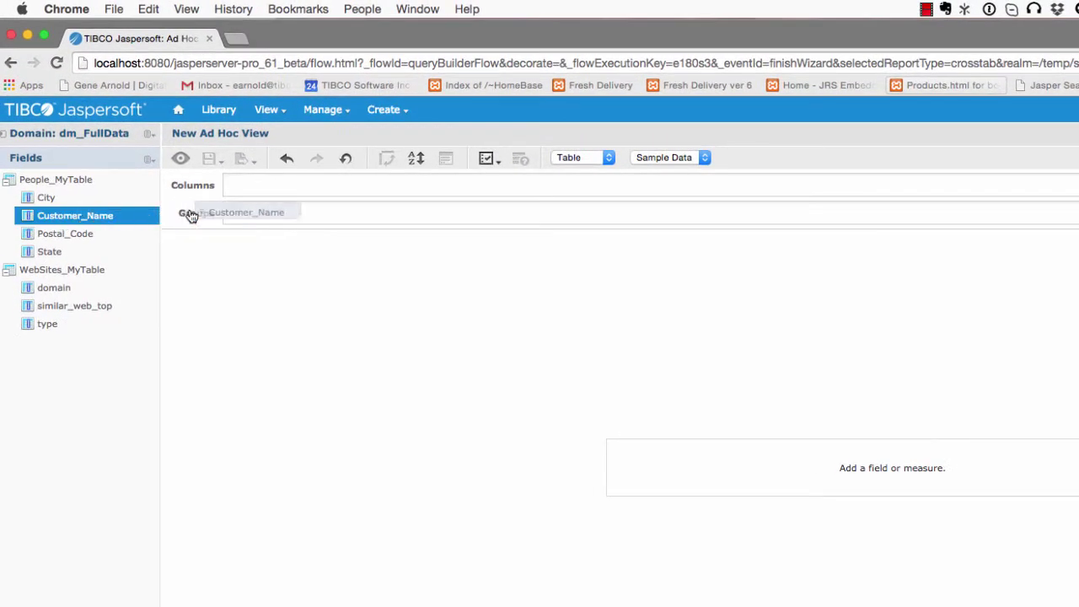
drag(191, 216, 246, 190)
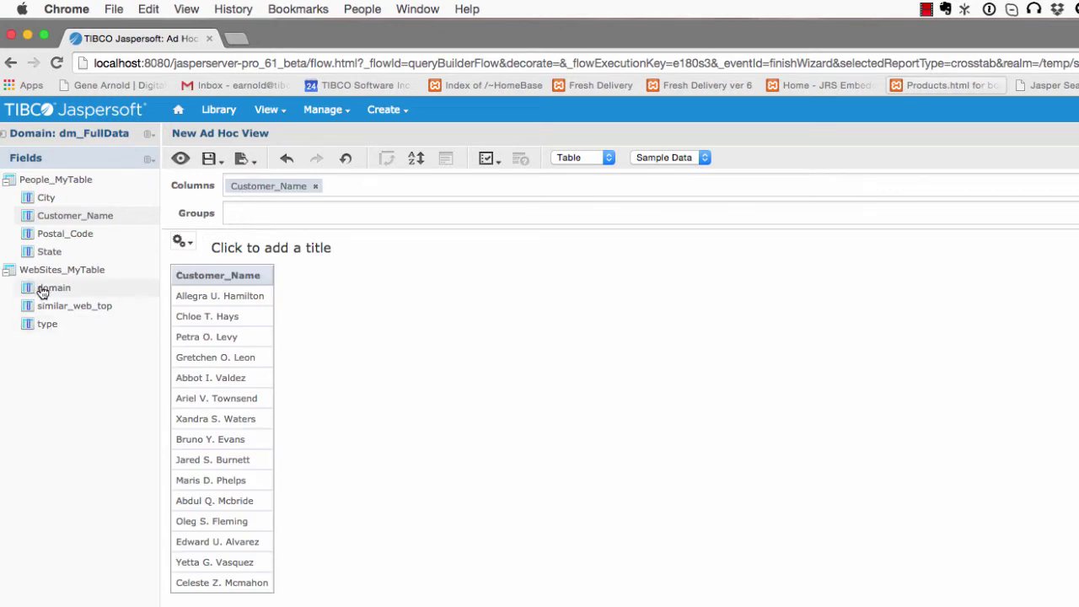
drag(45, 291, 341, 183)
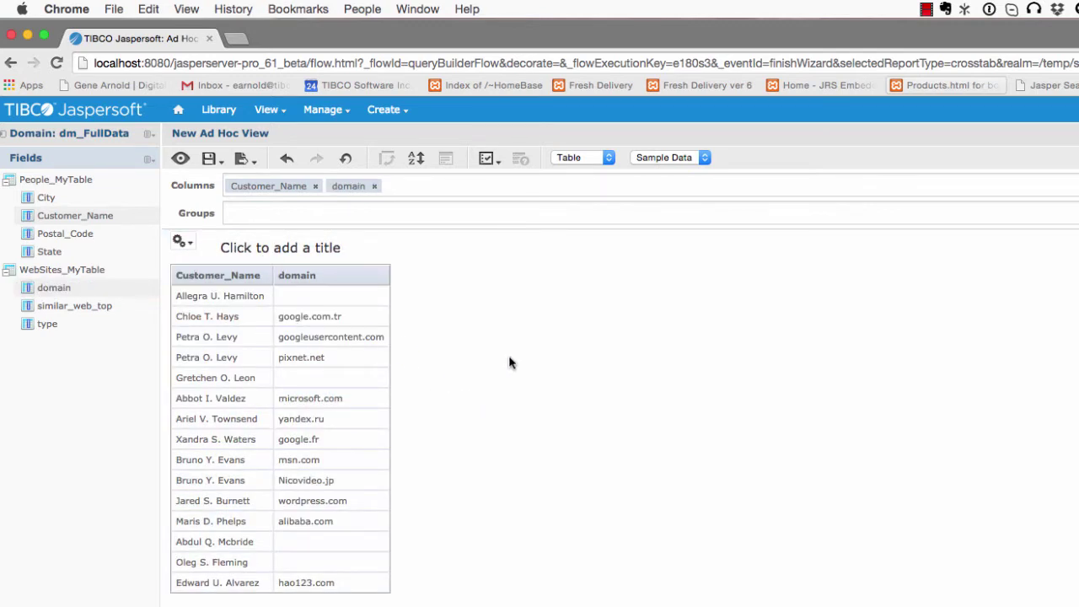
Change the data setting from Sample Data to Full Data and review the rows
click(644, 157)
click(644, 170)
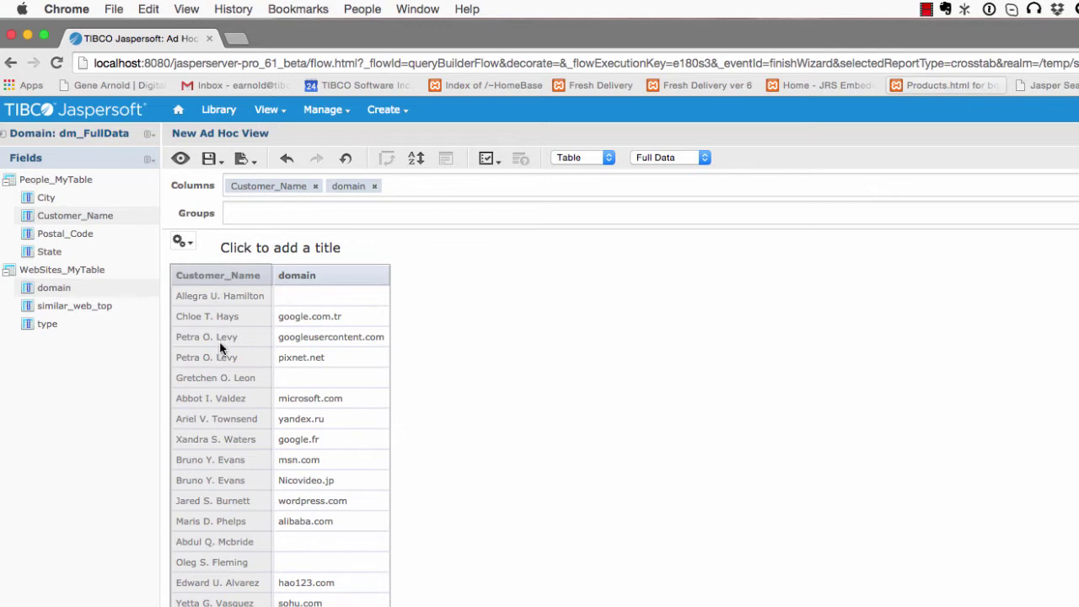
scroll(221, 348, down, 1)
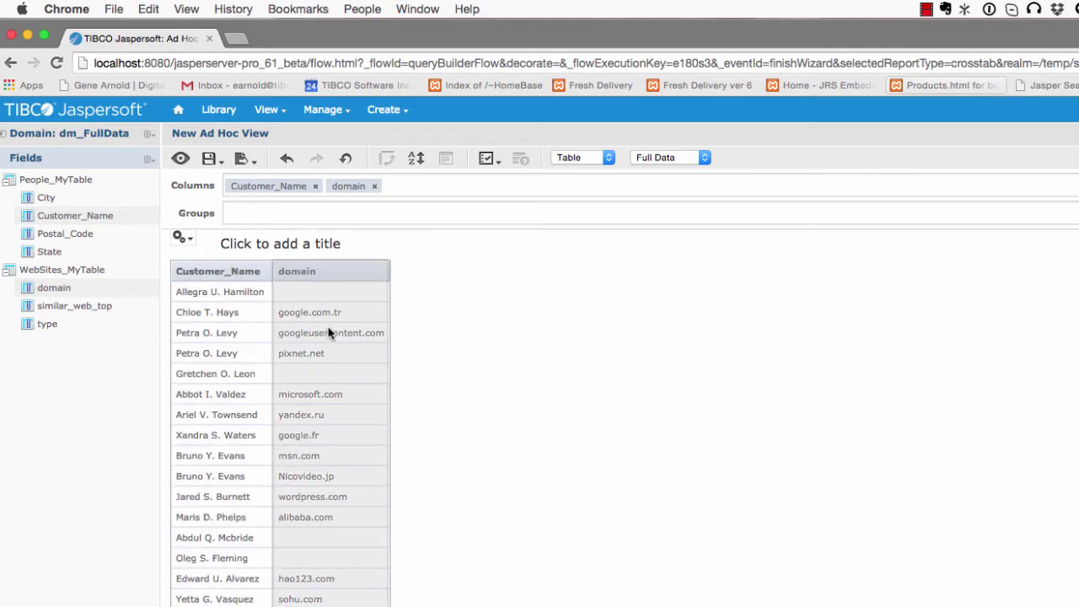